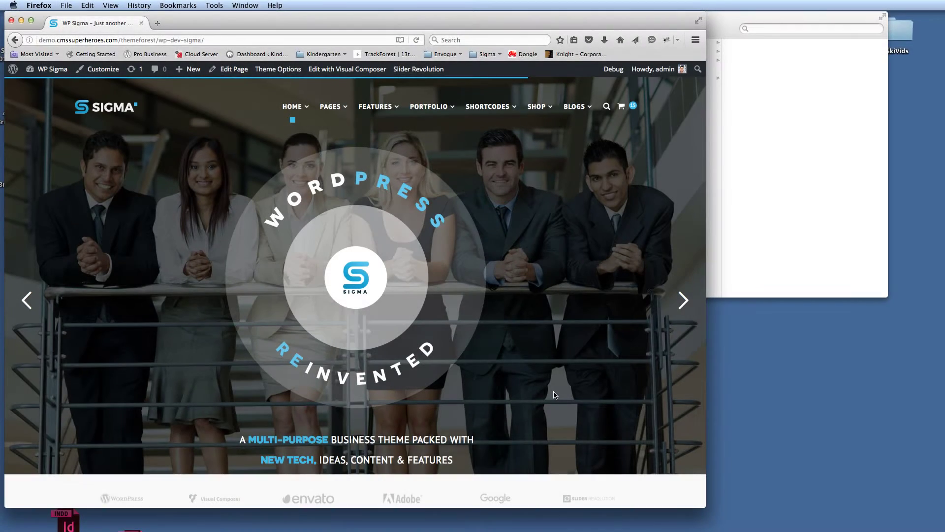
Look through the feature sections of the Sigma theme's demo home page.
scroll(554, 360, down, 15)
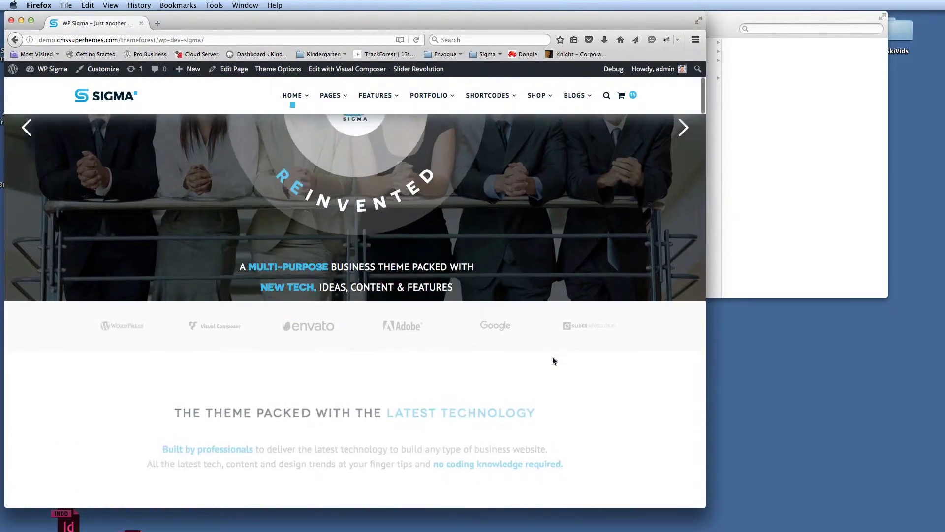
scroll(553, 361, down, 15)
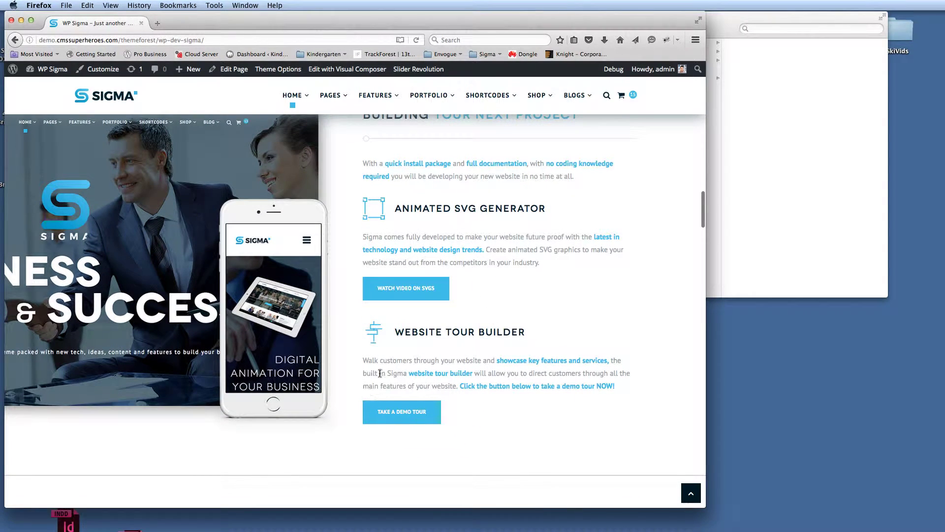
scroll(376, 339, down, 10)
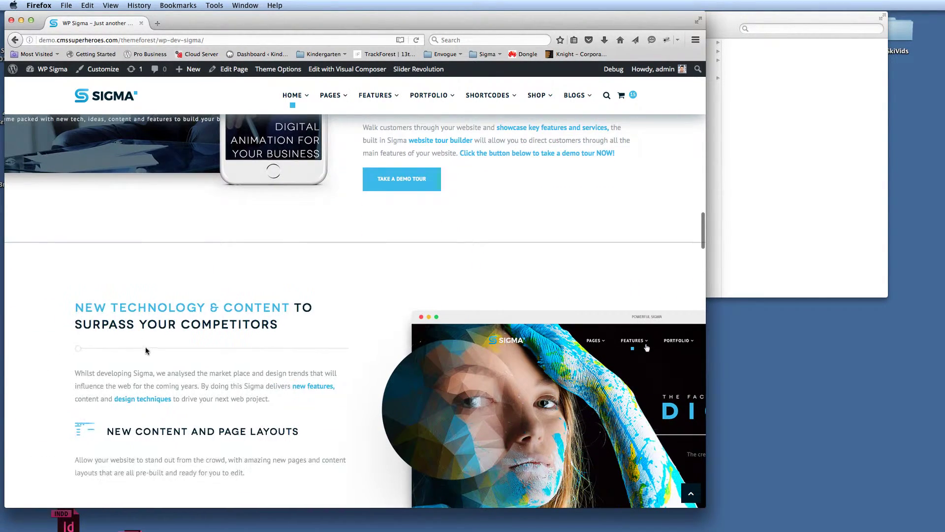
scroll(295, 344, down, 3)
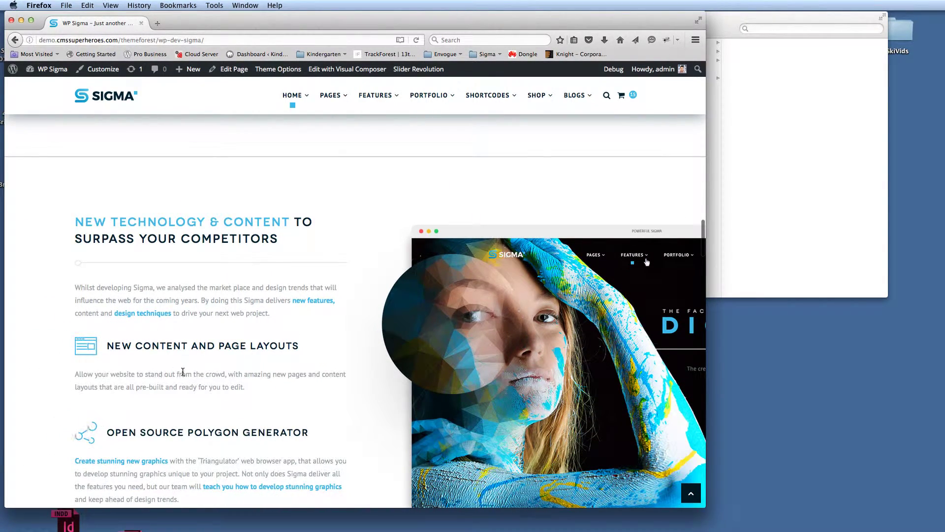
scroll(474, 347, up, 20)
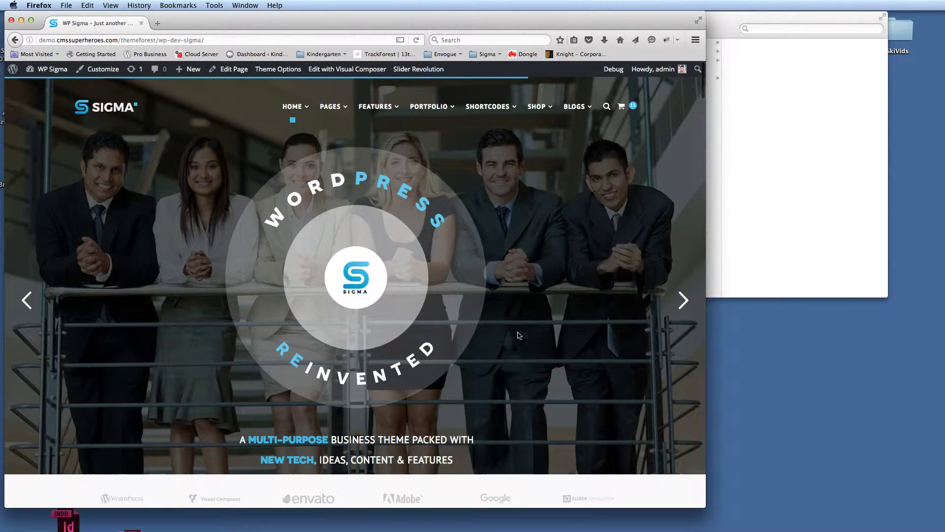
Open the theme's FREE 600+ SVG Icons feature page and look through it down to the icon set preview link.
mouse_move(377, 108)
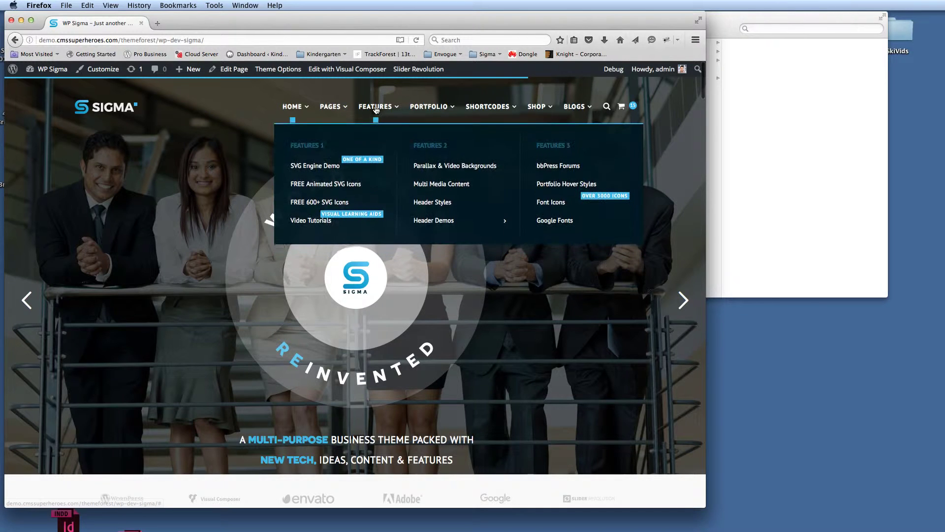
click(316, 202)
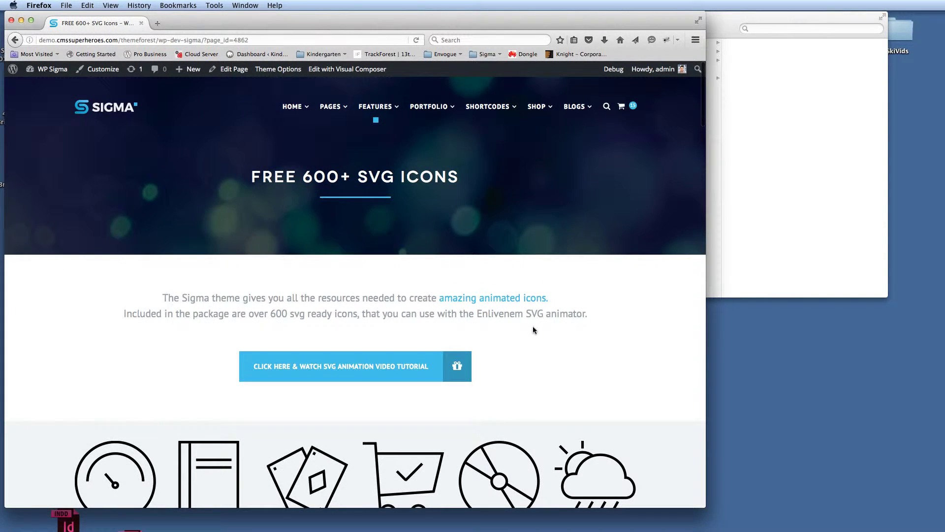
scroll(532, 326, down, 20)
scroll(532, 326, up, 5)
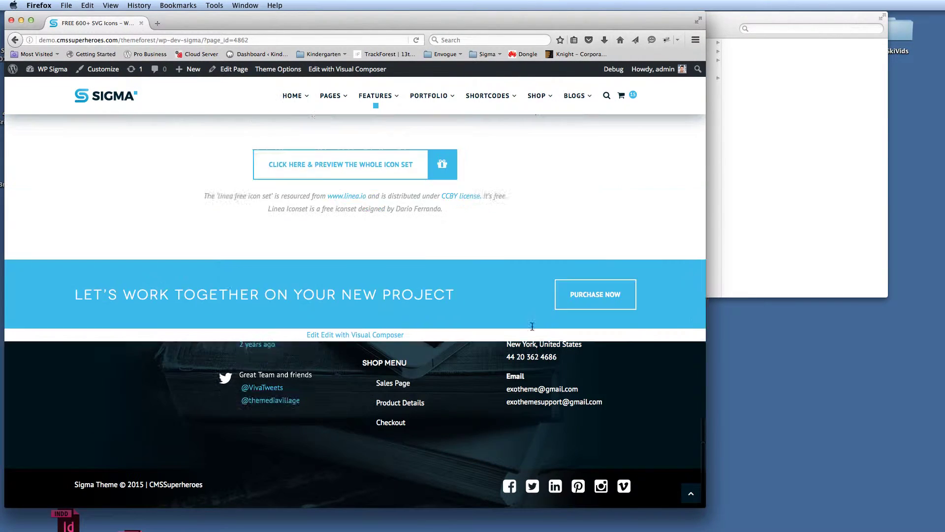
scroll(533, 326, up, 3)
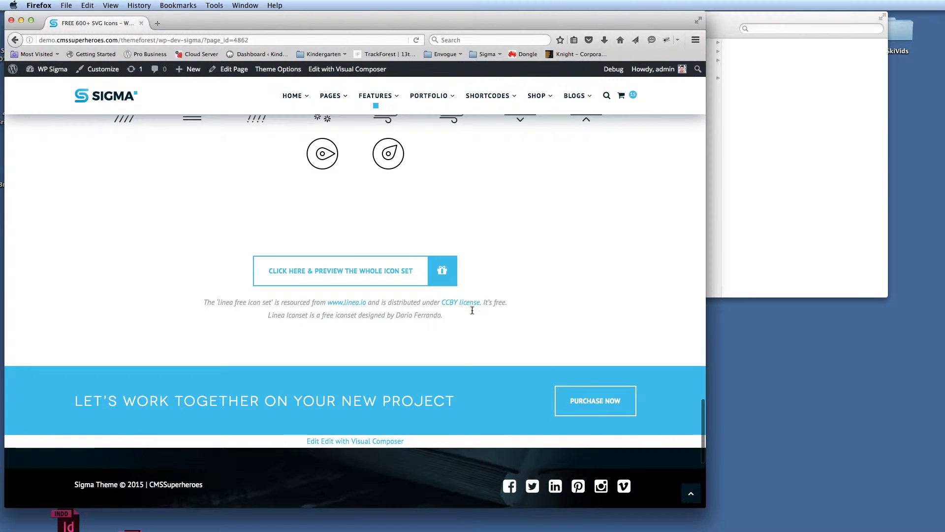
Preview the whole Linea icon set on linea.io and return to the beginning of the SVG icons page.
click(360, 274)
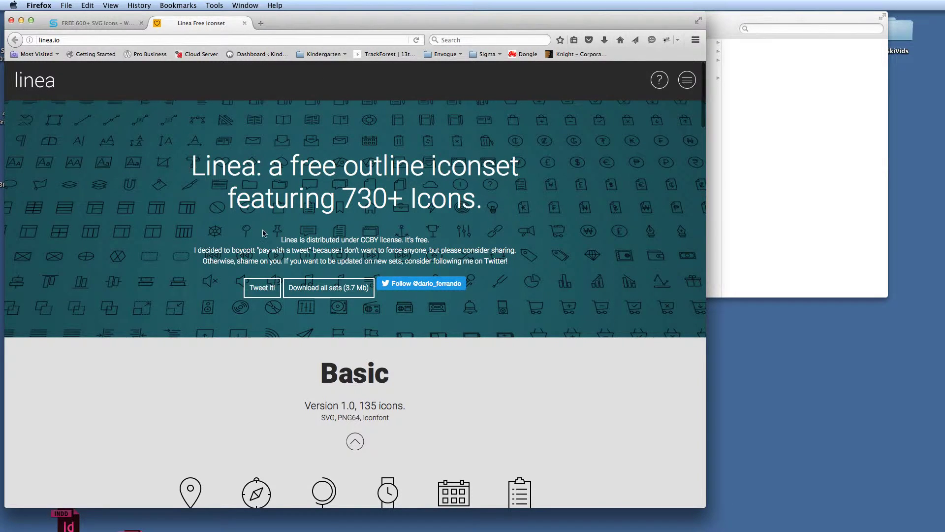
scroll(264, 233, down, 10)
scroll(265, 241, up, 10)
click(244, 24)
scroll(539, 348, up, 20)
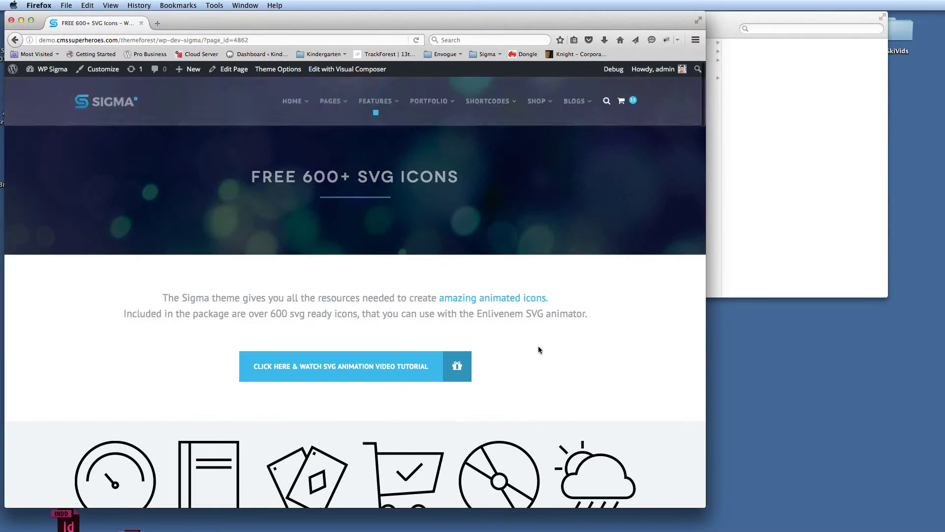
Reload the SVG icons page and watch the row of large icons animate.
click(255, 40)
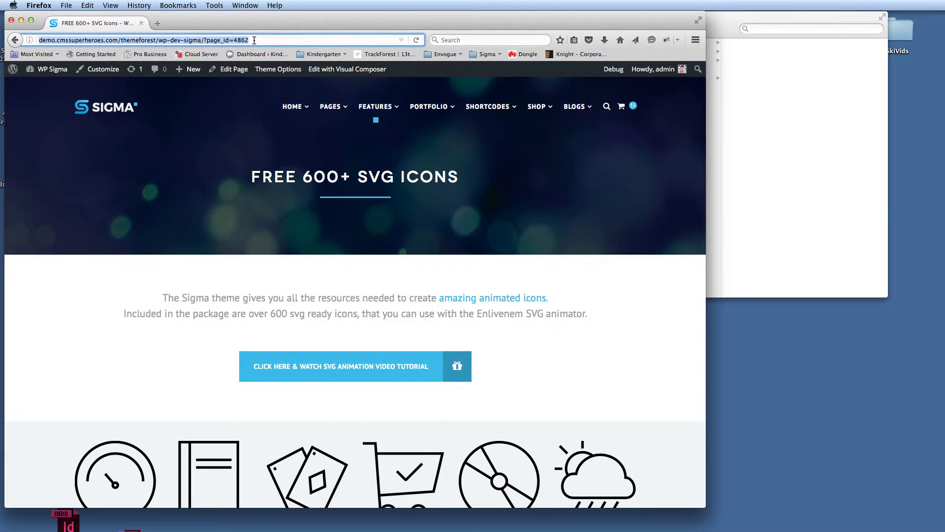
key(Return)
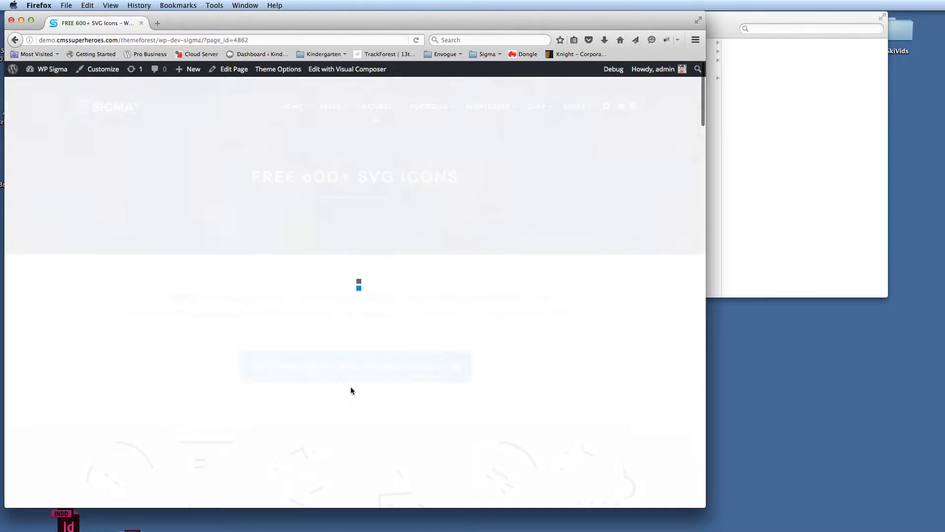
scroll(351, 390, down, 2)
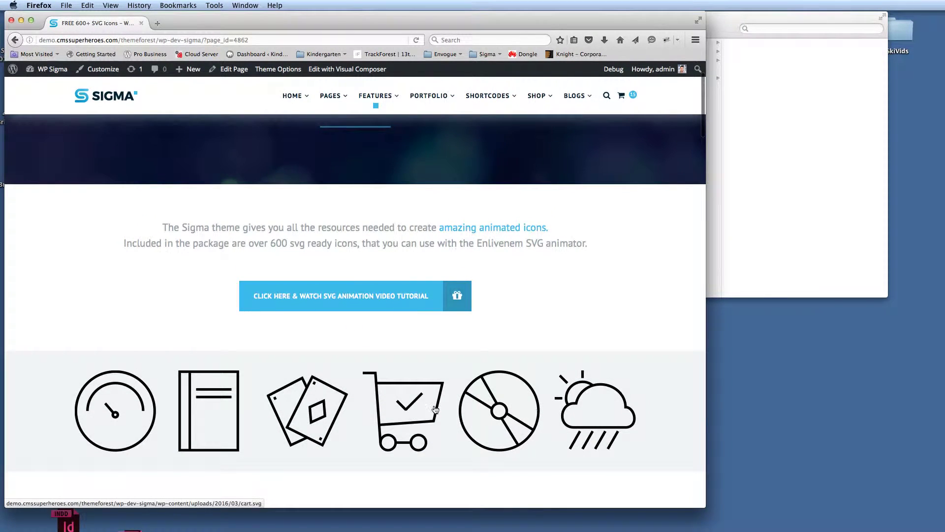
scroll(435, 409, down, 2)
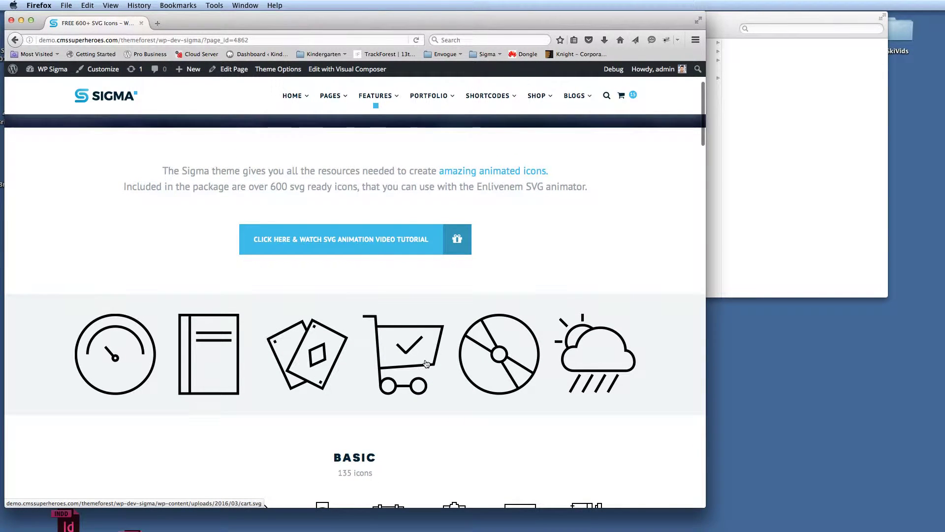
scroll(426, 363, up, 5)
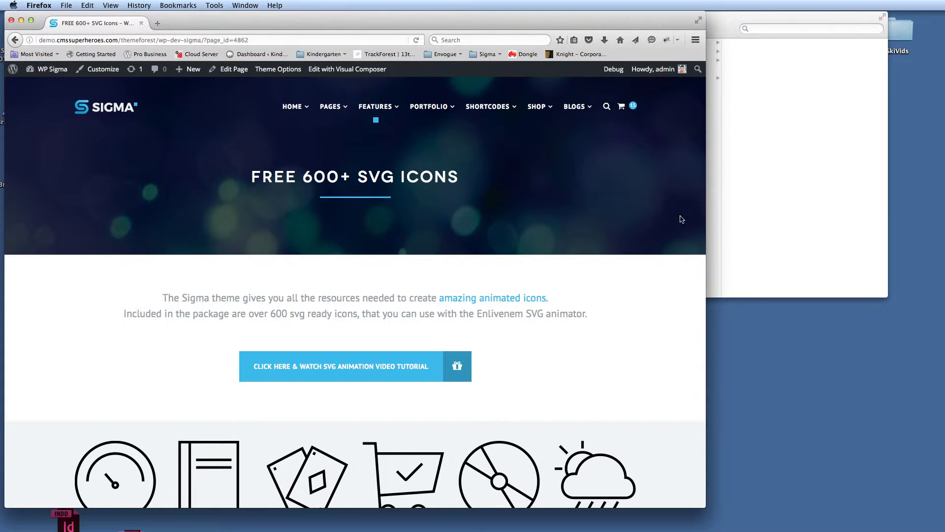
Switch to Finder and open animator.html from the Plugins/Enlivenem/animator folder of FinalThemeForest in the browser.
click(755, 176)
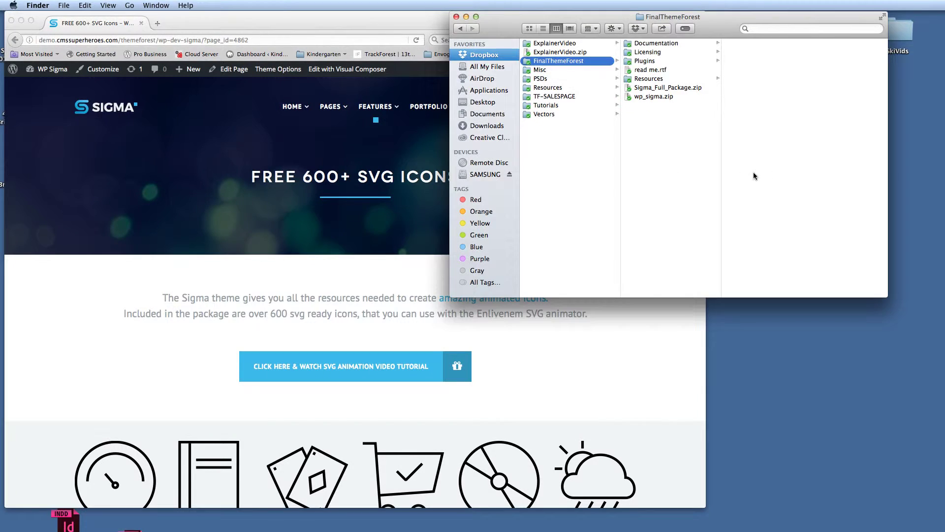
click(648, 61)
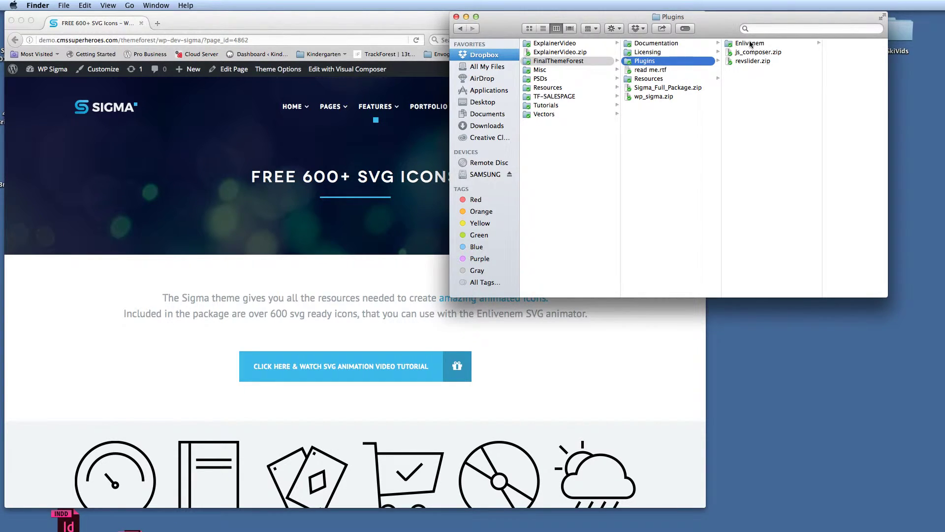
click(751, 44)
click(814, 44)
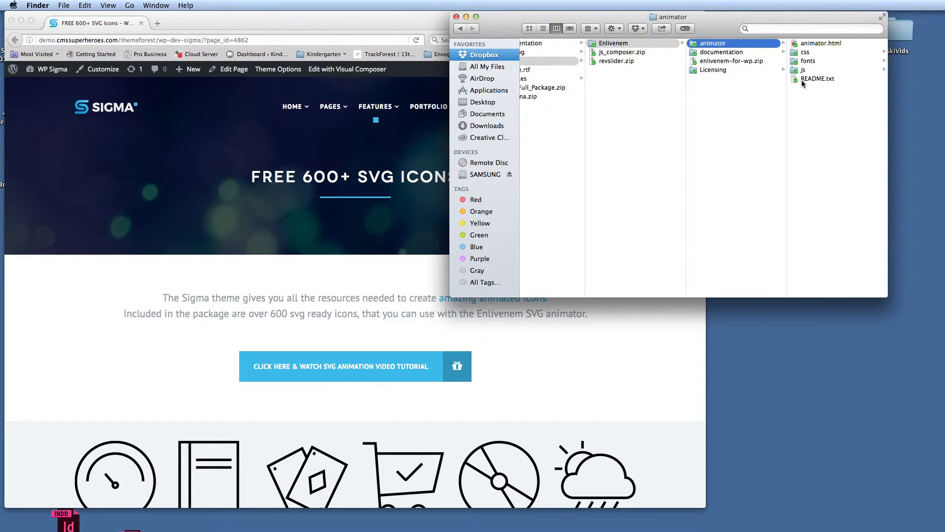
double_click(796, 44)
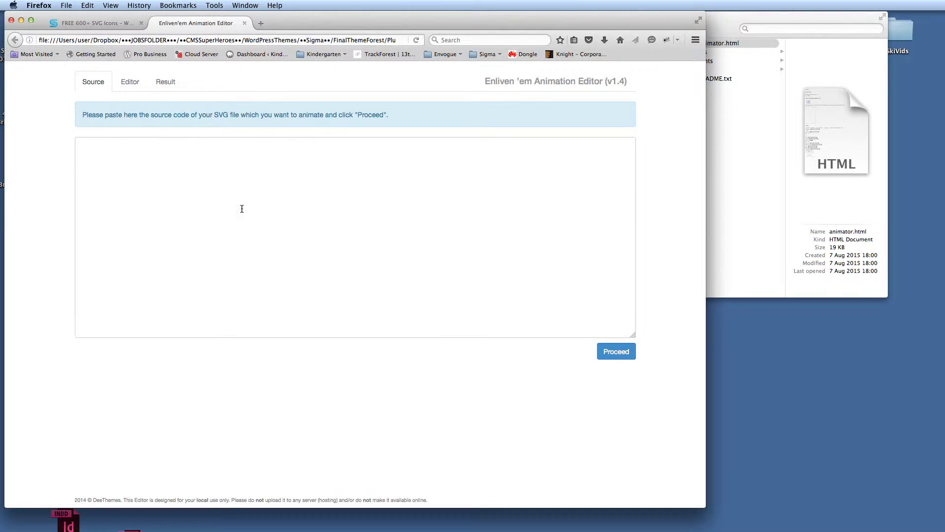
In Finder, go to the Resources/SVGTutorials/Icons/linea_complete_1.0/_basic/_SVG folder of FinalThemeForest.
click(724, 22)
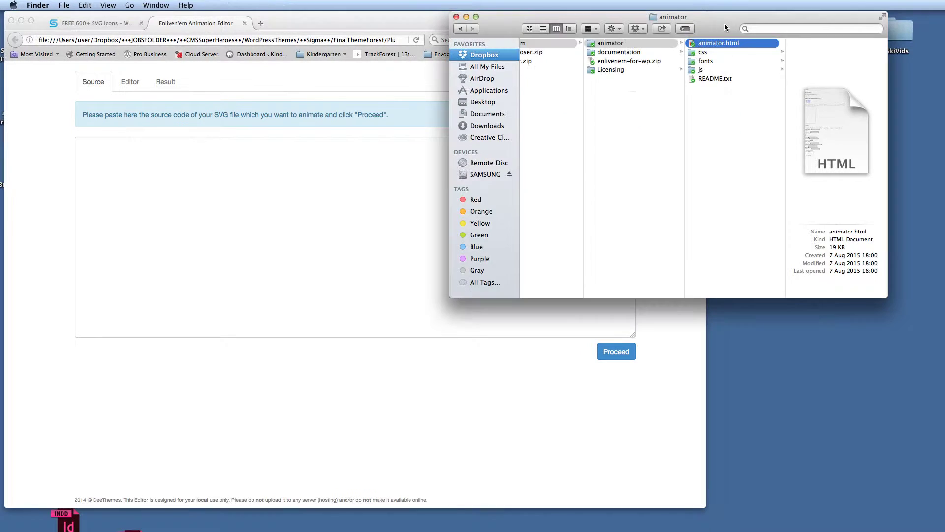
scroll(737, 165, left, 5)
scroll(732, 165, left, 4)
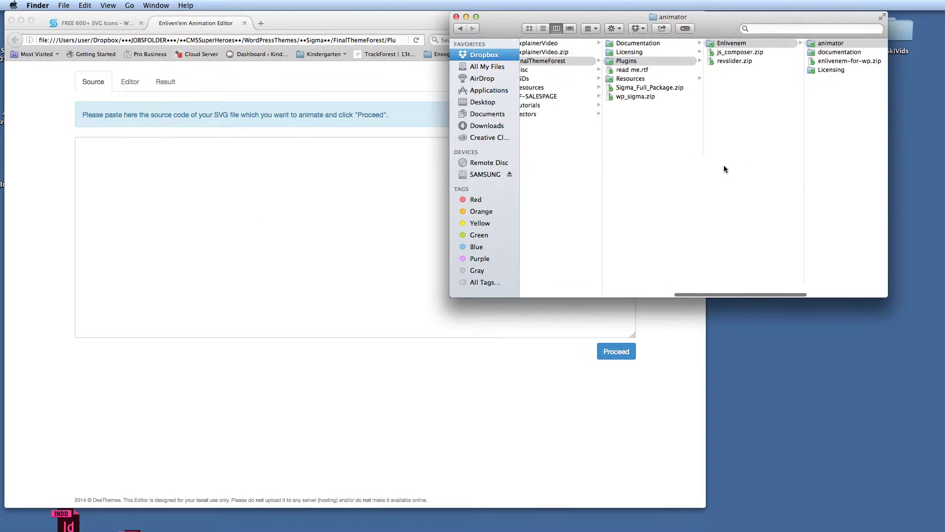
click(650, 80)
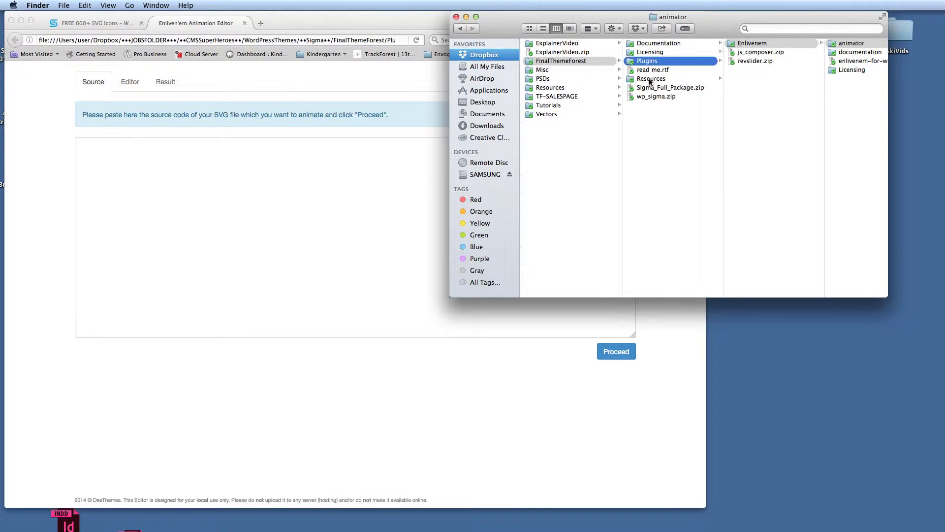
click(747, 44)
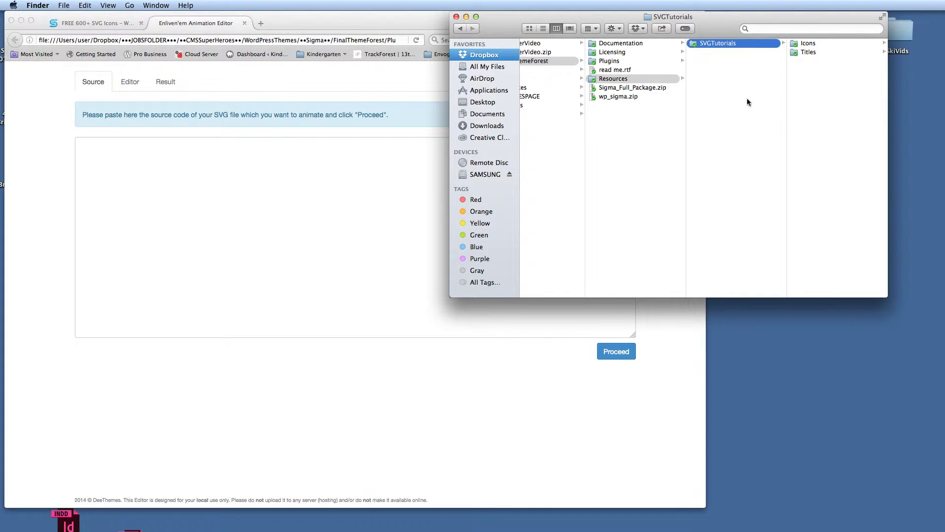
key(Right)
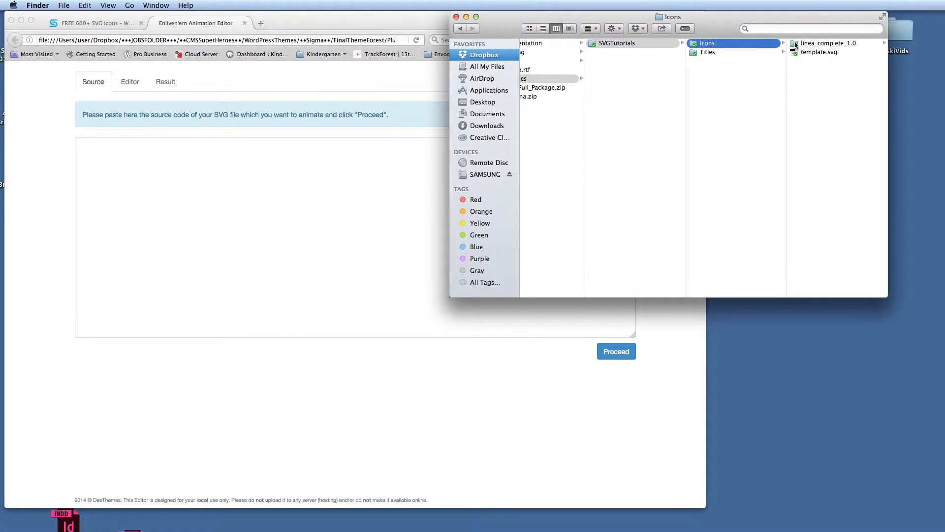
click(818, 46)
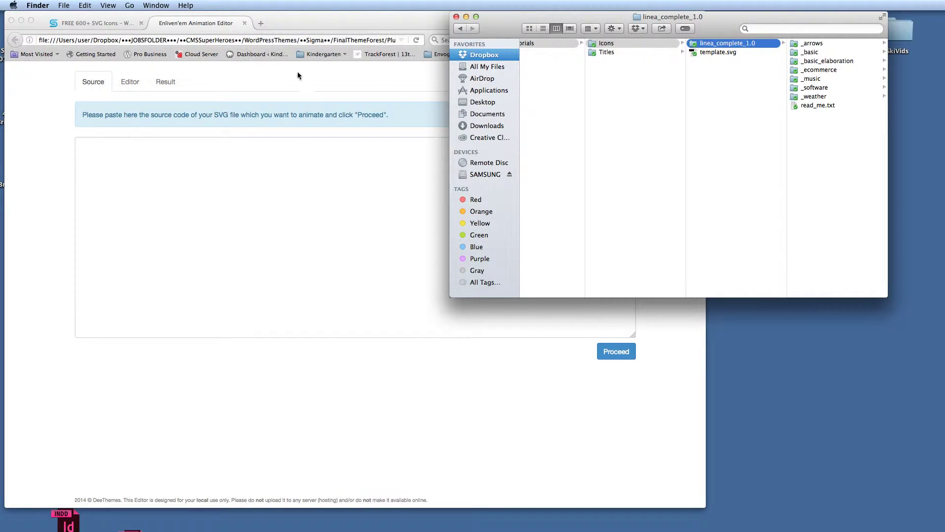
click(811, 52)
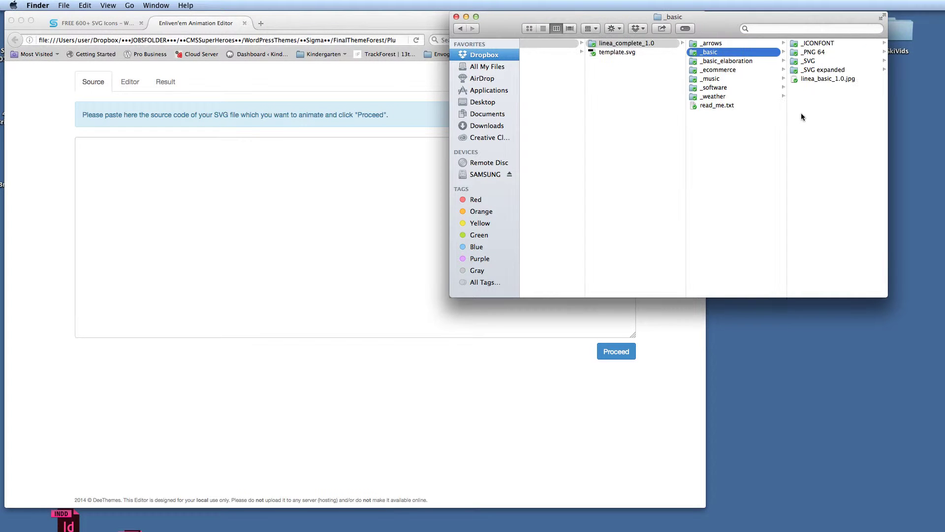
click(808, 61)
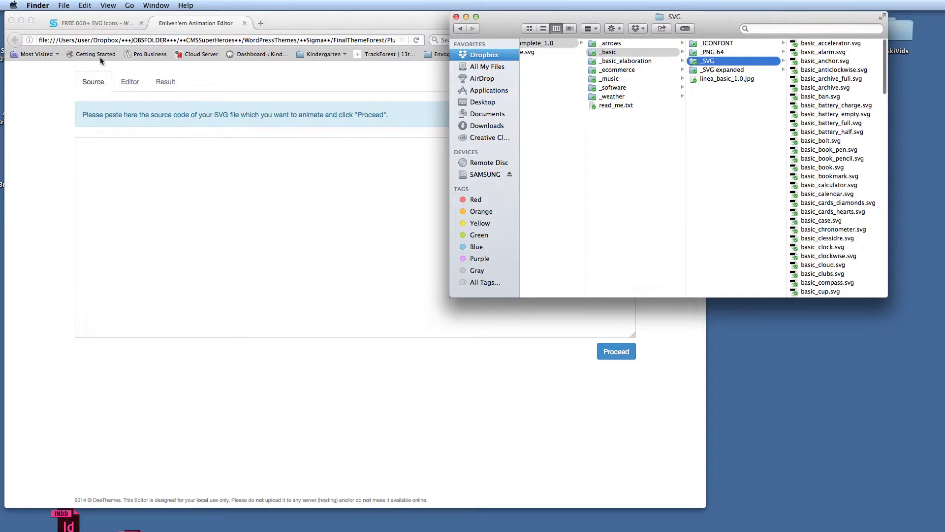
Switch to Firefox and view the Basic icons on the FREE 600+ SVG Icons page.
click(91, 23)
click(91, 22)
scroll(238, 392, down, 5)
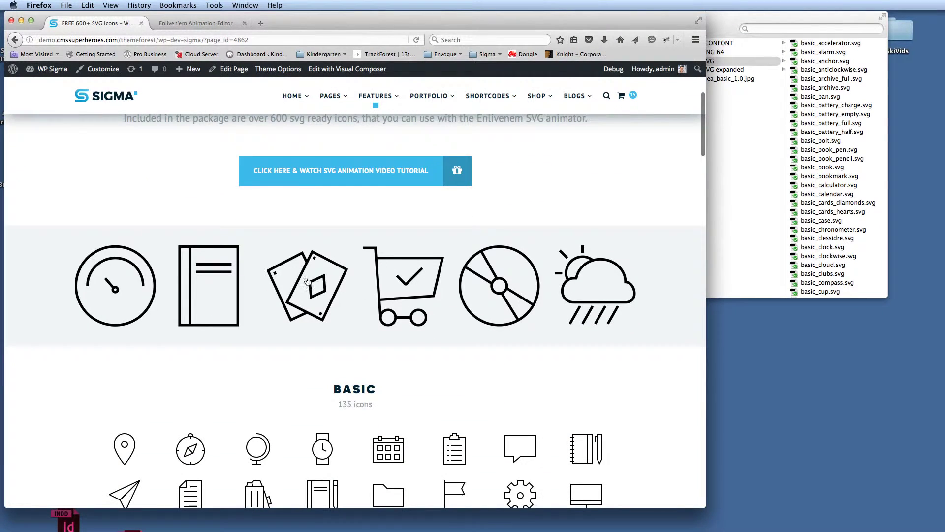
Open basic_calculator.svg from the _SVG folder in TextEdit, and move and widen its window to make the code easier to read.
click(793, 22)
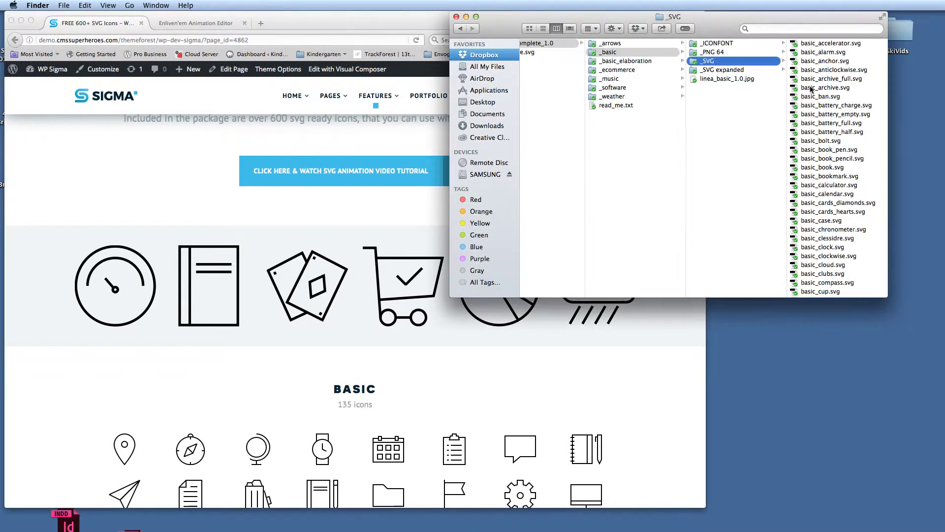
click(823, 185)
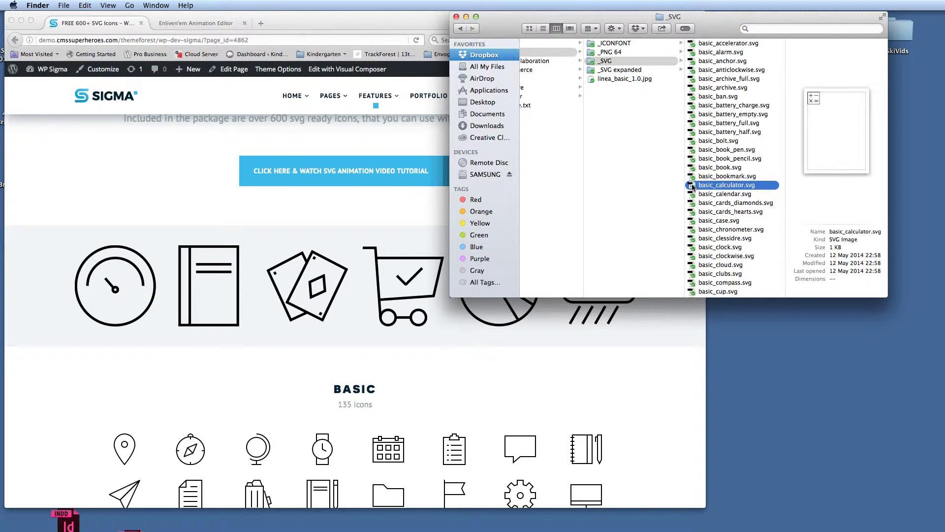
drag(693, 187, 671, 390)
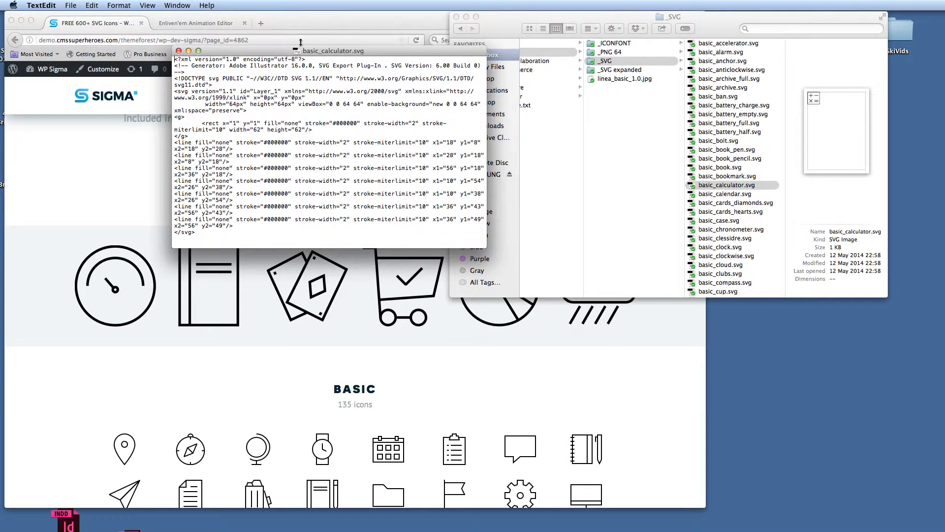
drag(258, 54, 598, 242)
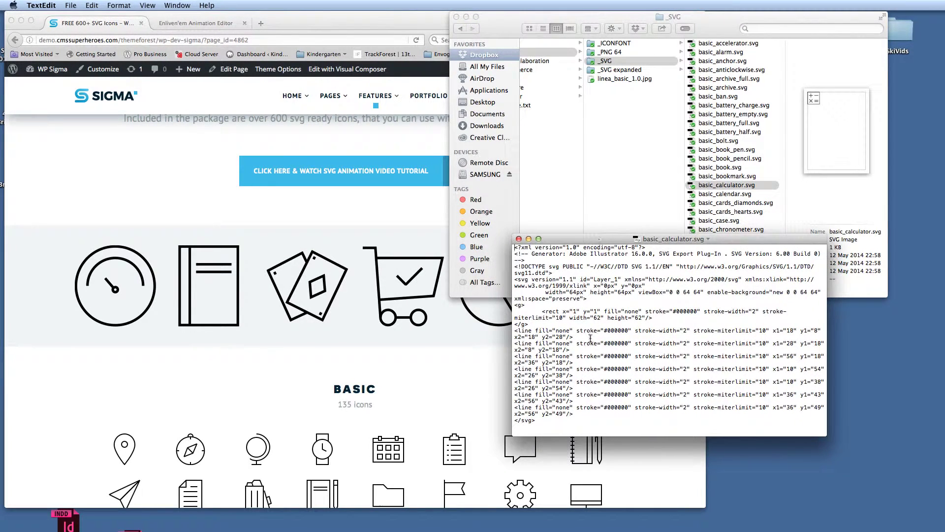
drag(827, 436, 929, 438)
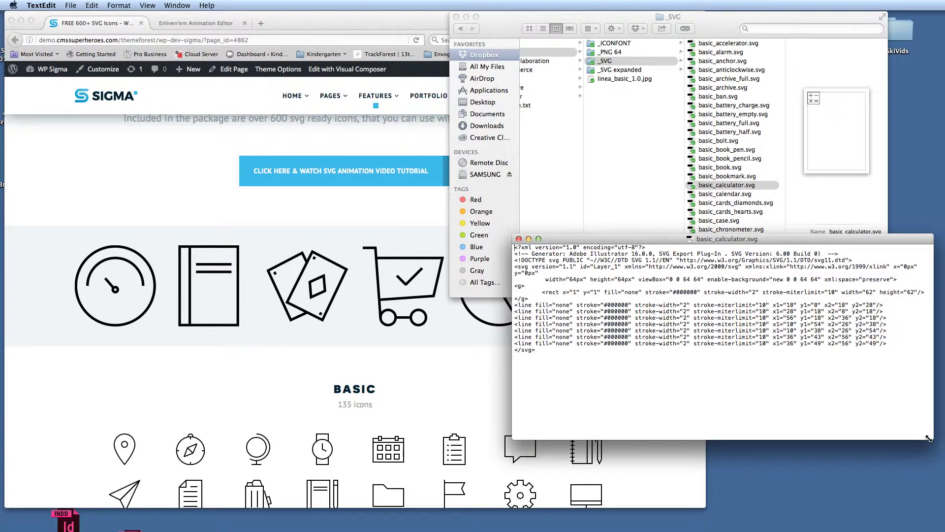
Copy the code from the opening svg tag through the closing svg tag, leaving out the XML declaration, generator comment and DOCTYPE lines.
drag(514, 268, 554, 361)
click(530, 276)
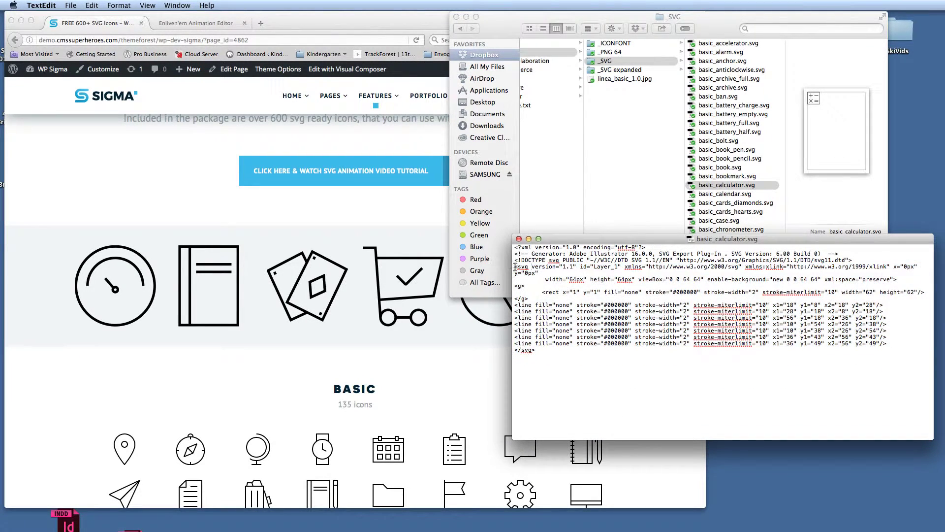
drag(514, 266, 549, 360)
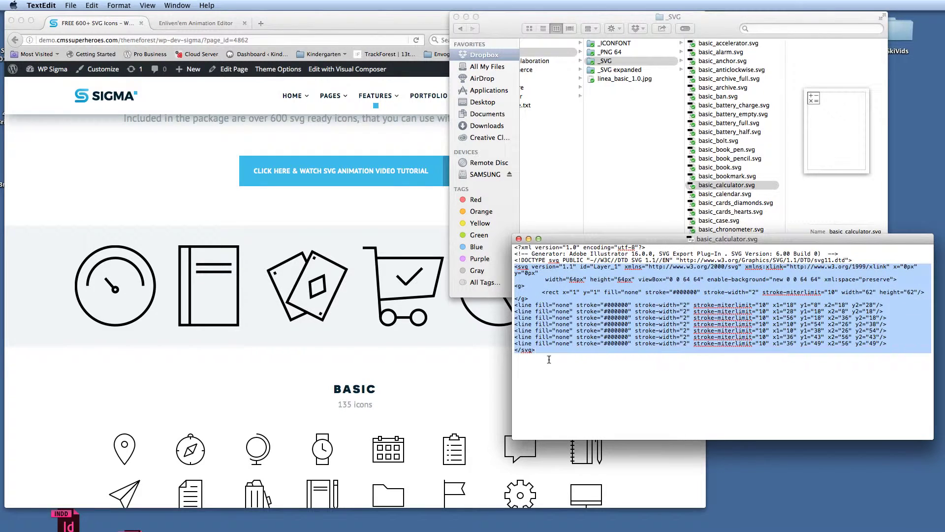
click(532, 249)
drag(514, 247, 884, 261)
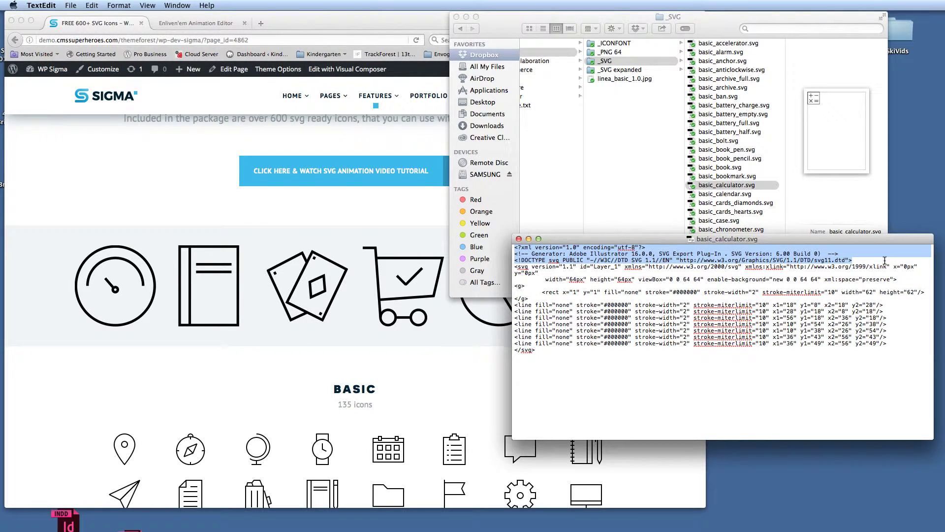
click(602, 276)
drag(514, 267, 554, 386)
key(super+c)
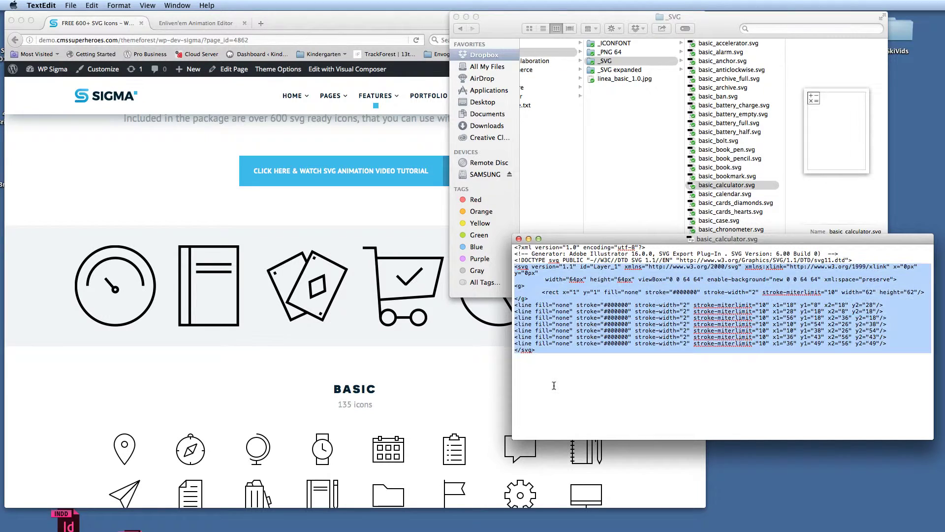
Switch to the Enliven'em Animation Editor in Firefox, paste the copied SVG code as the source and proceed to the editor.
click(426, 229)
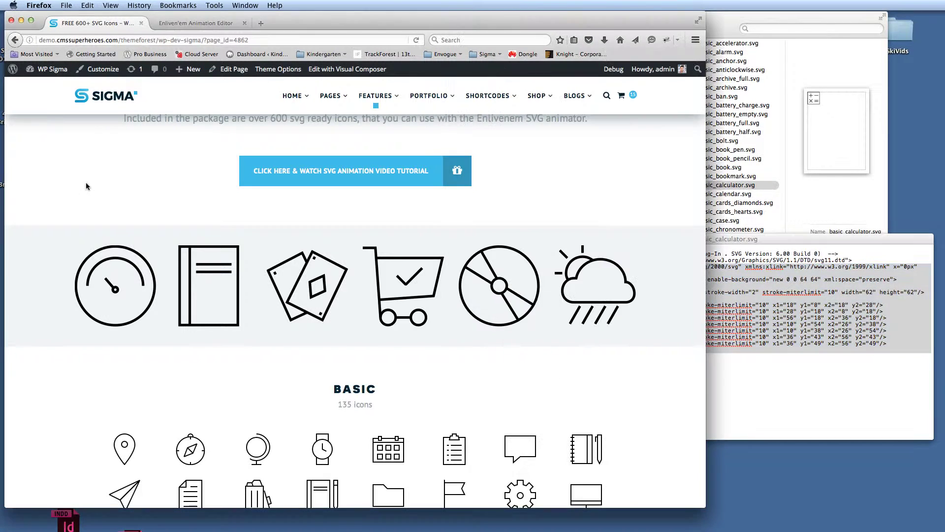
click(196, 24)
click(195, 170)
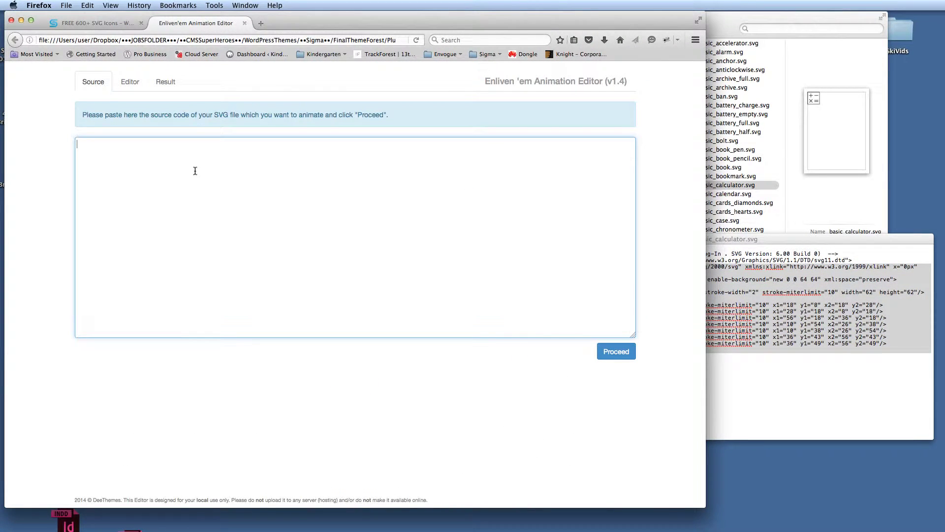
key(super+v)
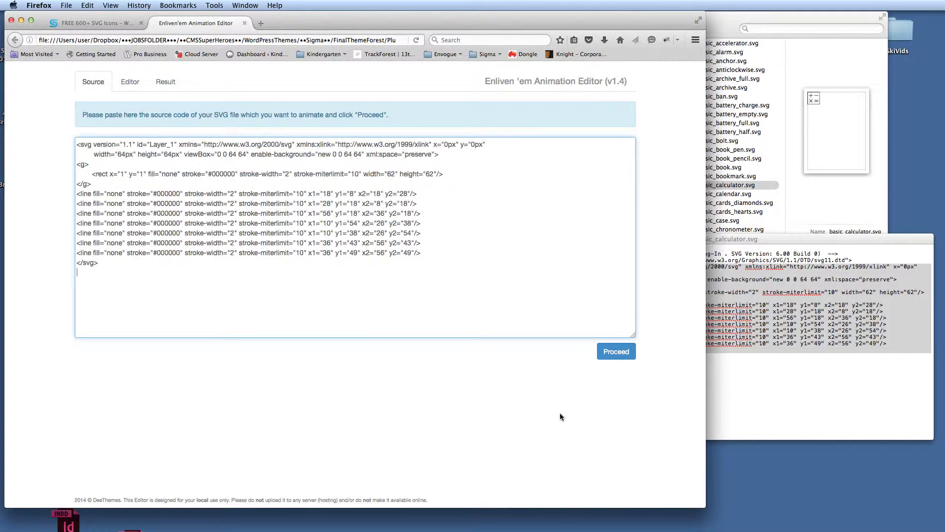
click(617, 351)
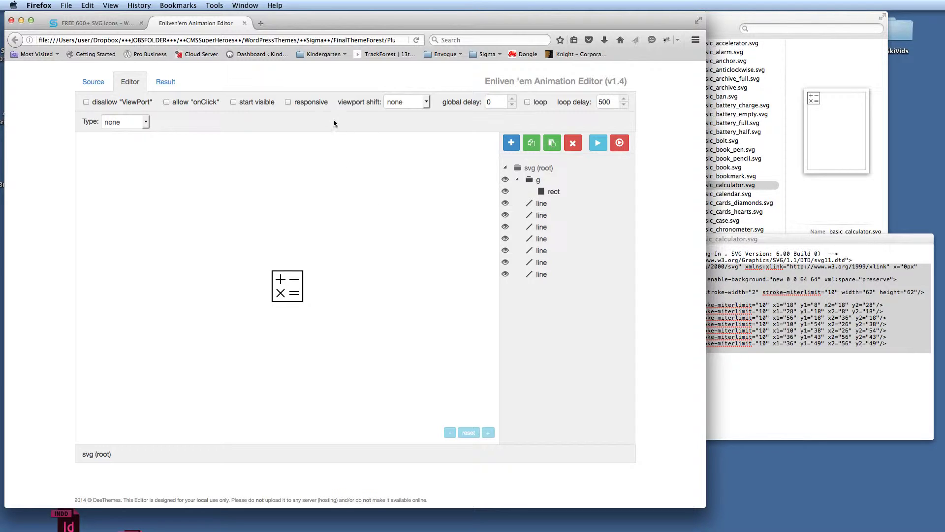
Make the SVG animation responsive and set its viewport shift to one-half.
click(309, 105)
click(404, 101)
click(408, 140)
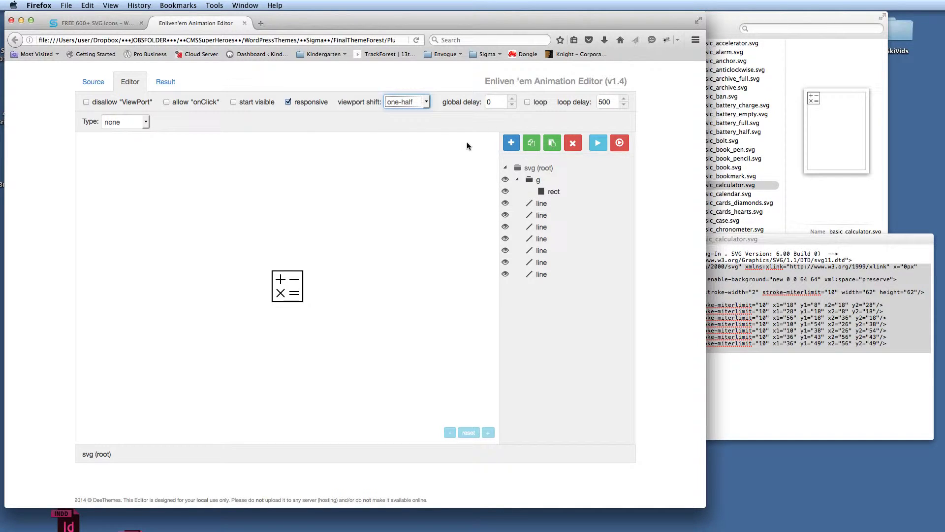
Give the rect inside group g a Draw lines animation with a duration of 2000.
click(534, 180)
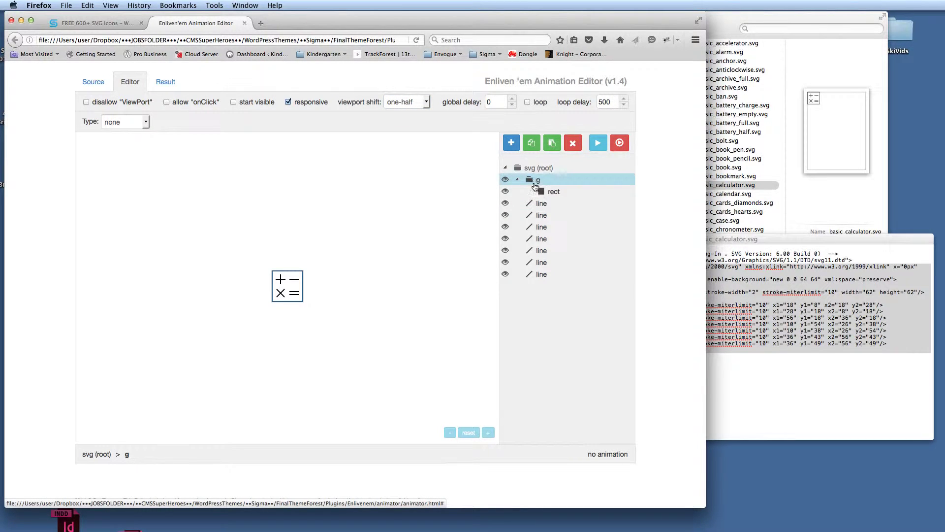
click(550, 194)
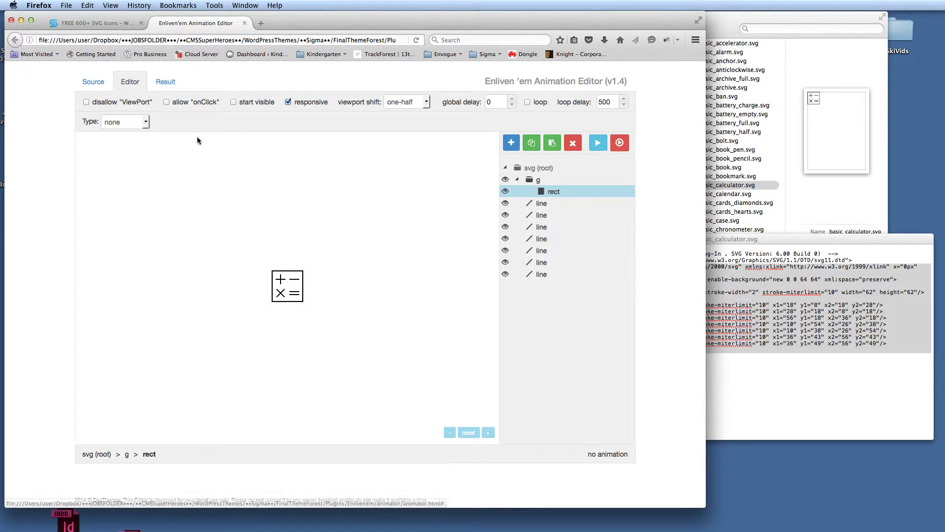
click(145, 122)
click(119, 159)
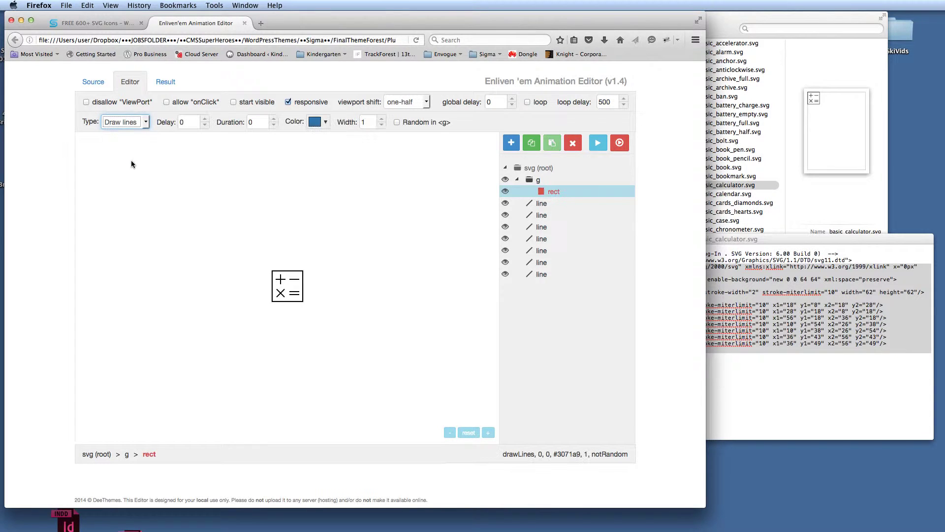
double_click(251, 125)
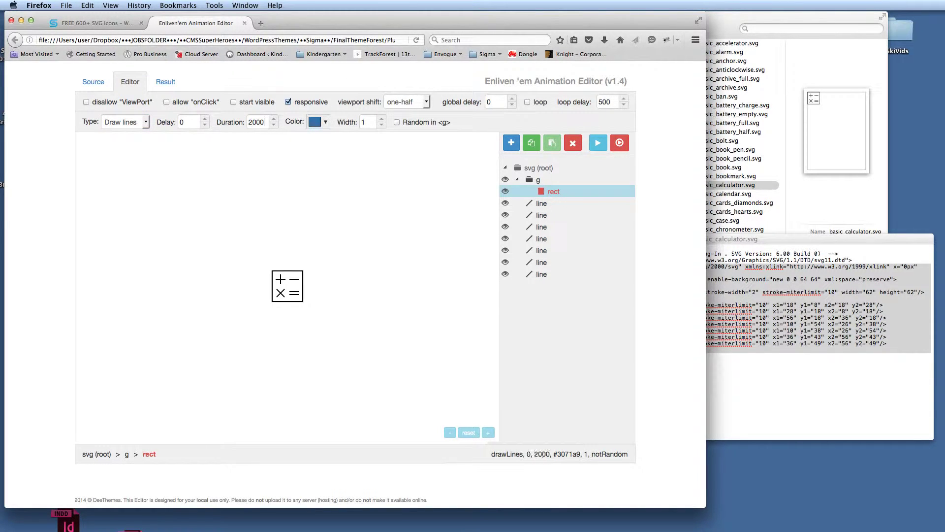
Set the rect's drawing color to #000000 and its width to 2, and preview its animation.
click(319, 121)
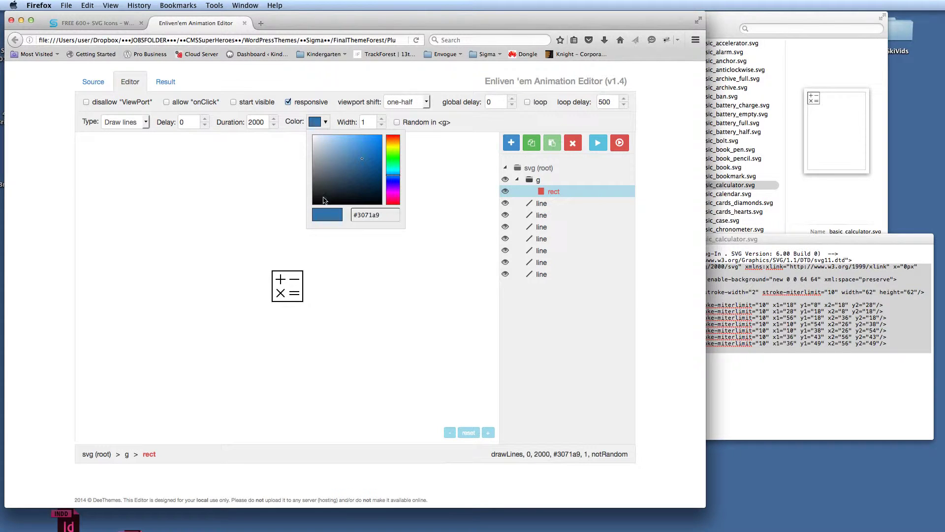
drag(338, 194, 341, 211)
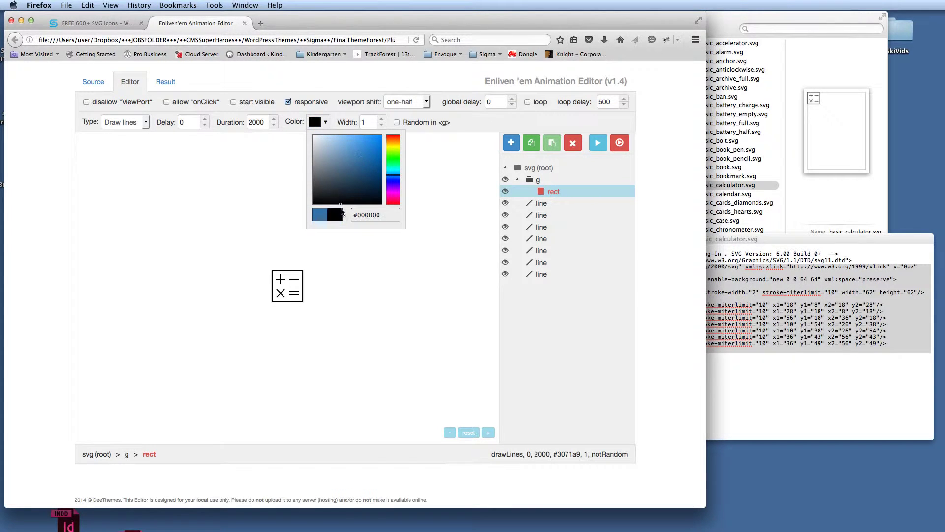
click(360, 277)
click(344, 123)
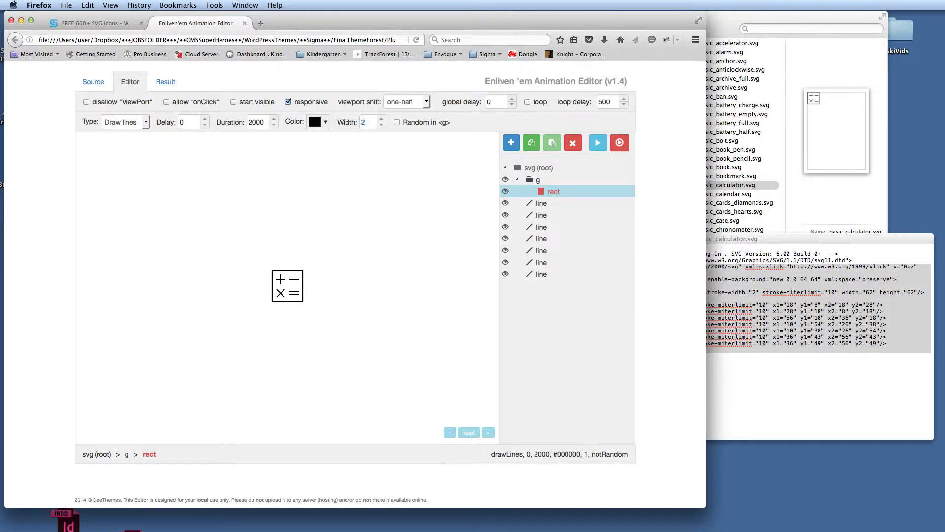
click(597, 145)
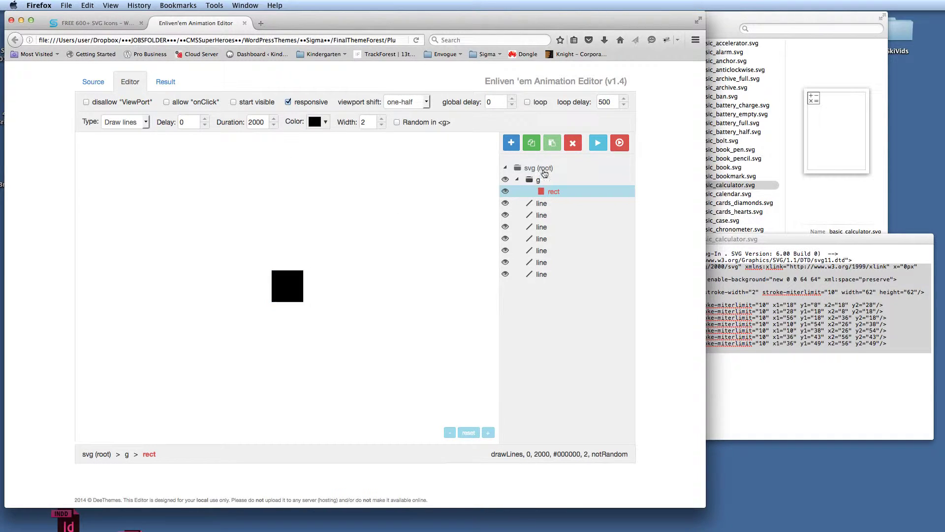
click(595, 144)
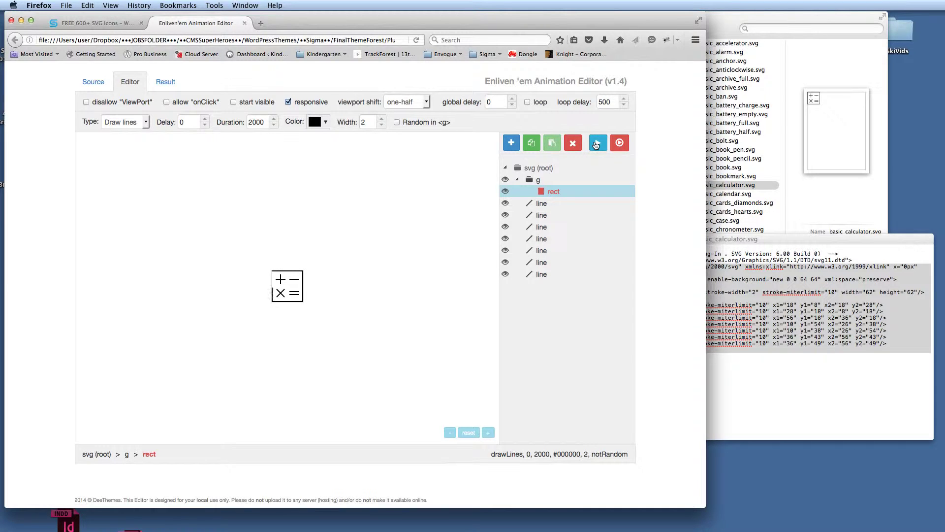
Apply the Draw lines animation to each of the first three line elements, keeping the same settings as the rect.
click(540, 203)
click(140, 123)
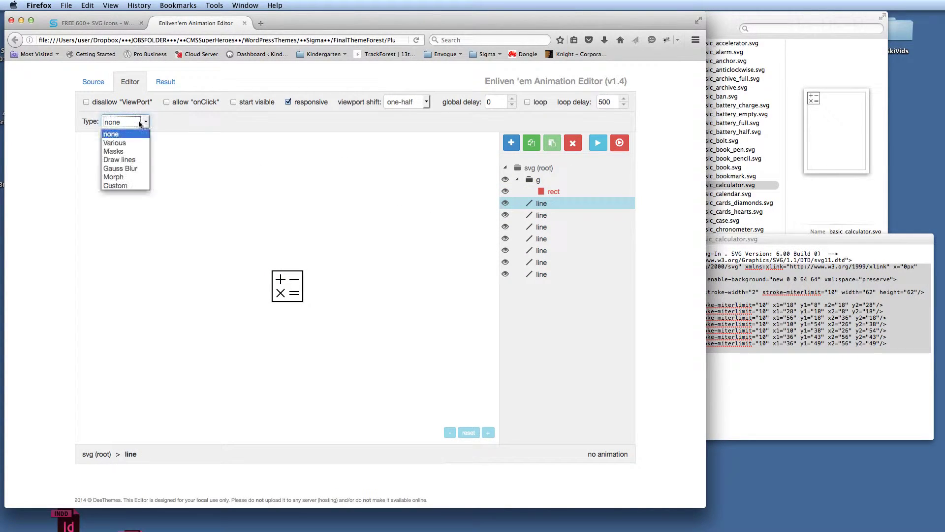
click(133, 160)
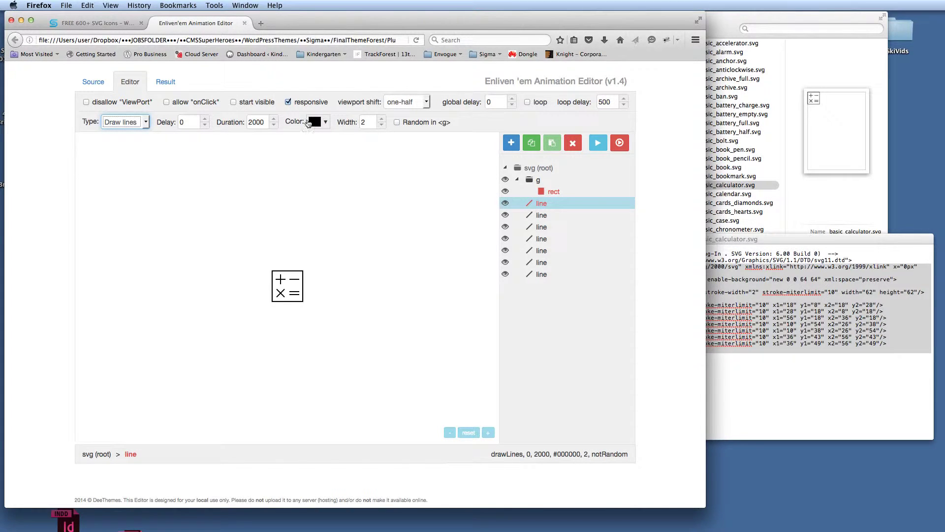
click(541, 214)
click(133, 124)
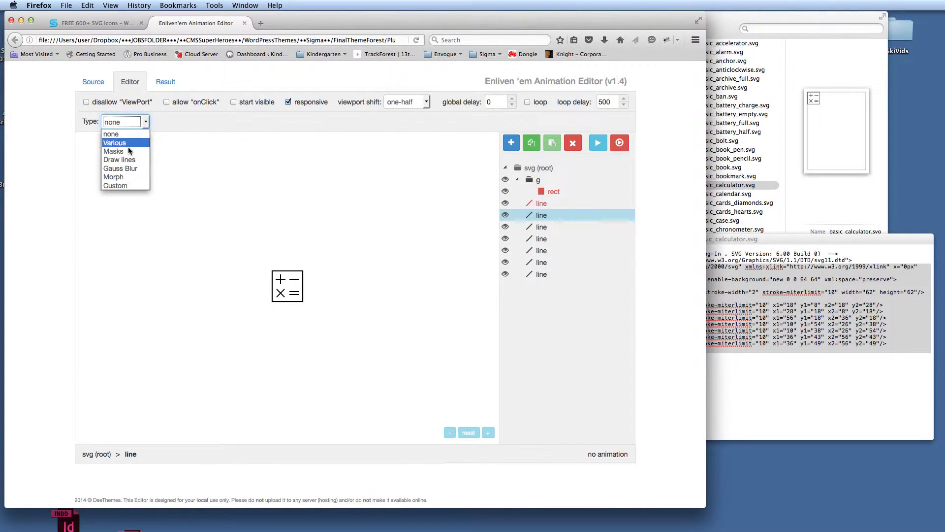
click(130, 161)
click(550, 227)
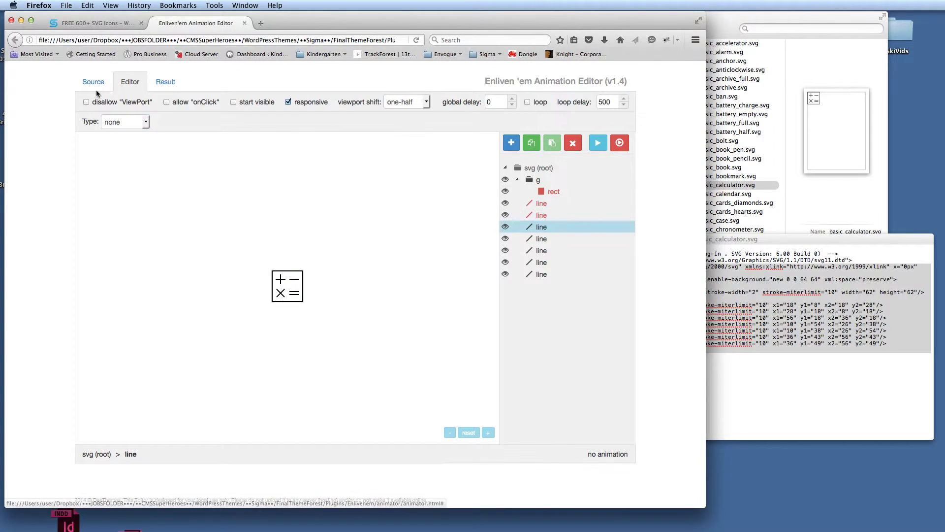
click(133, 123)
click(130, 160)
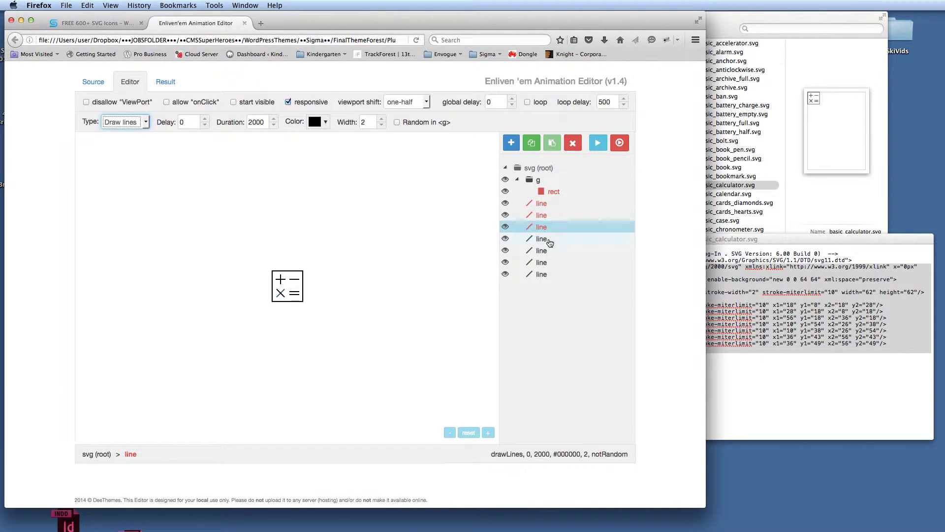
Apply the Draw lines animation to each of the remaining four line elements.
click(541, 239)
click(133, 122)
click(134, 165)
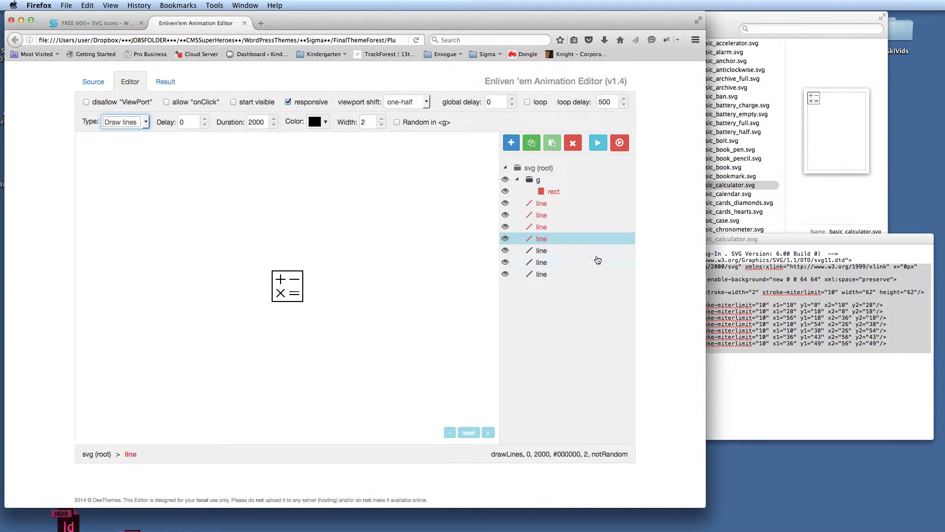
click(534, 251)
click(133, 121)
click(133, 160)
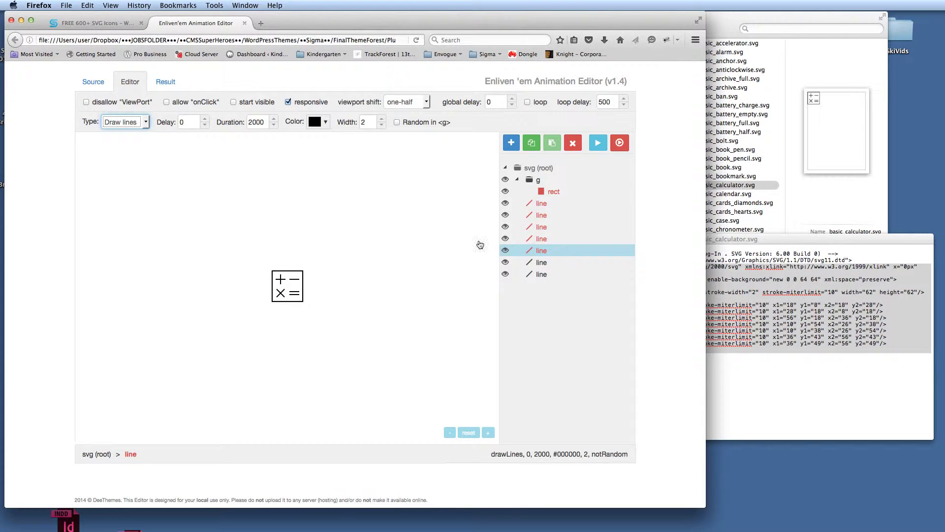
click(541, 262)
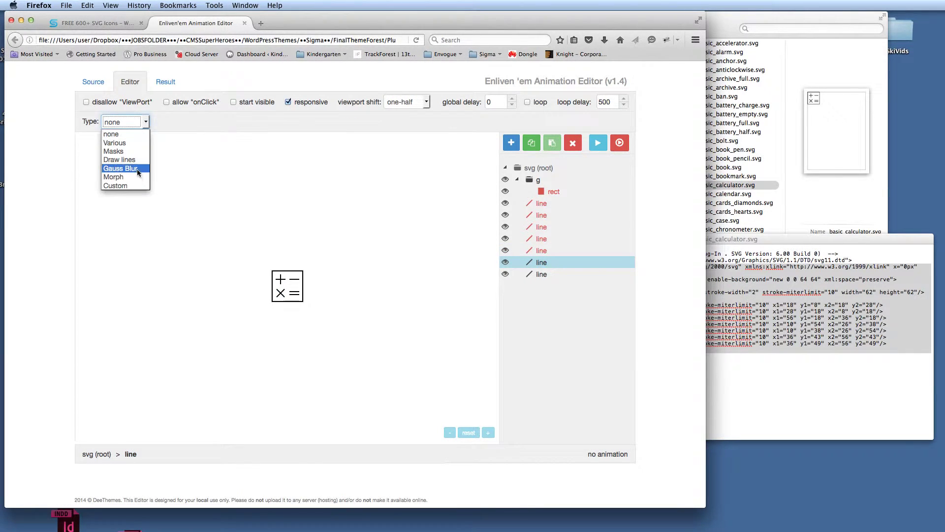
click(120, 160)
click(539, 274)
click(126, 122)
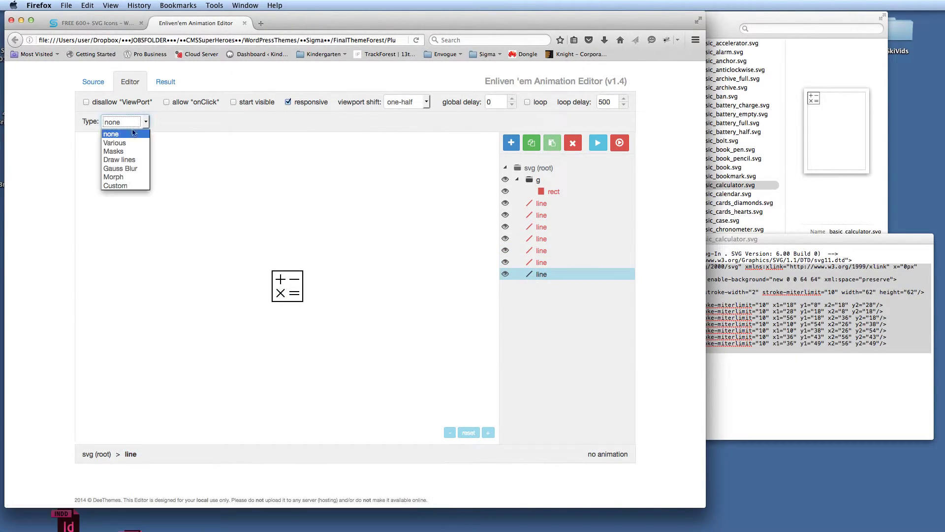
click(120, 159)
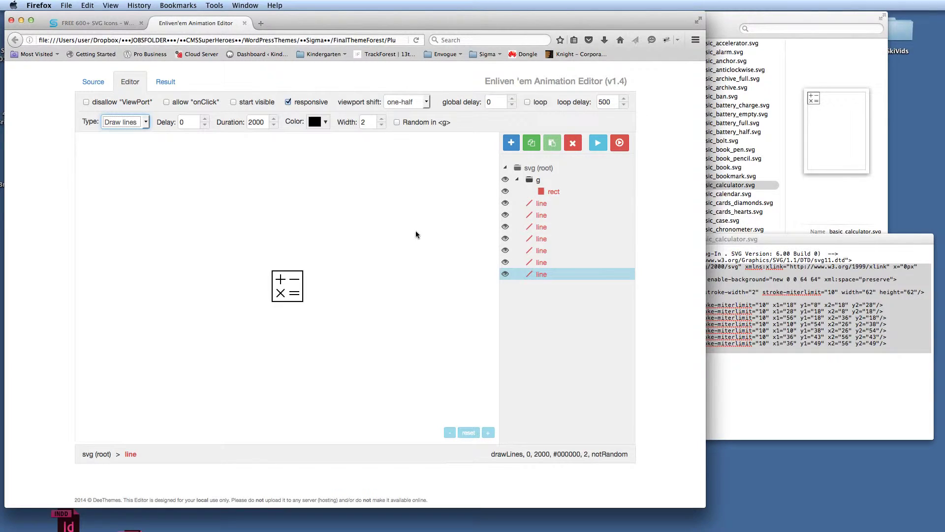
Preview the complete calculator icon animation with all elements playing together, replaying it a few times.
click(619, 143)
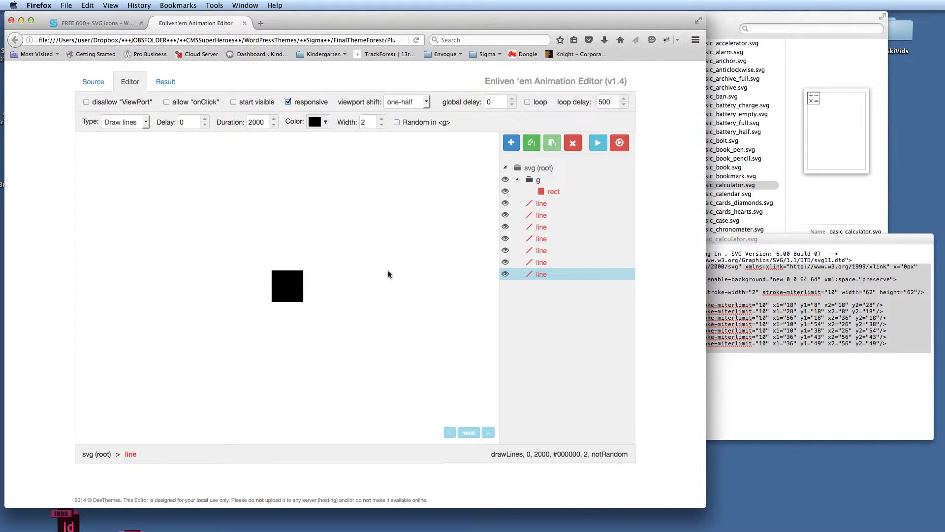
click(620, 143)
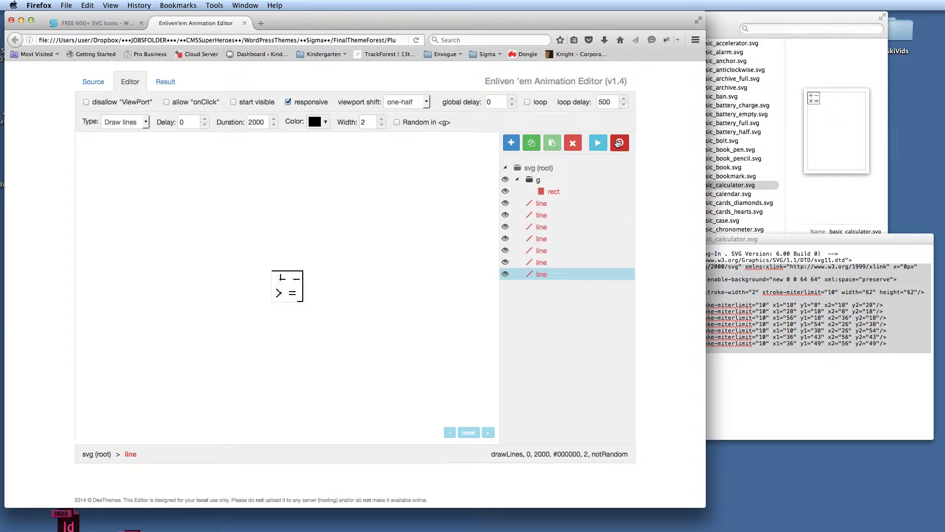
click(619, 143)
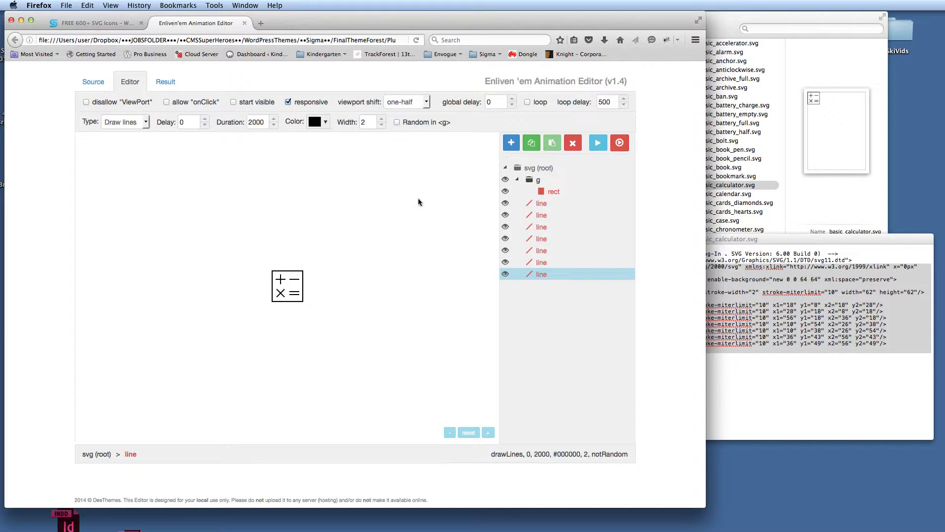
Select all of the generated result code for copying, and switch to TextEdit to create a new document.
click(165, 84)
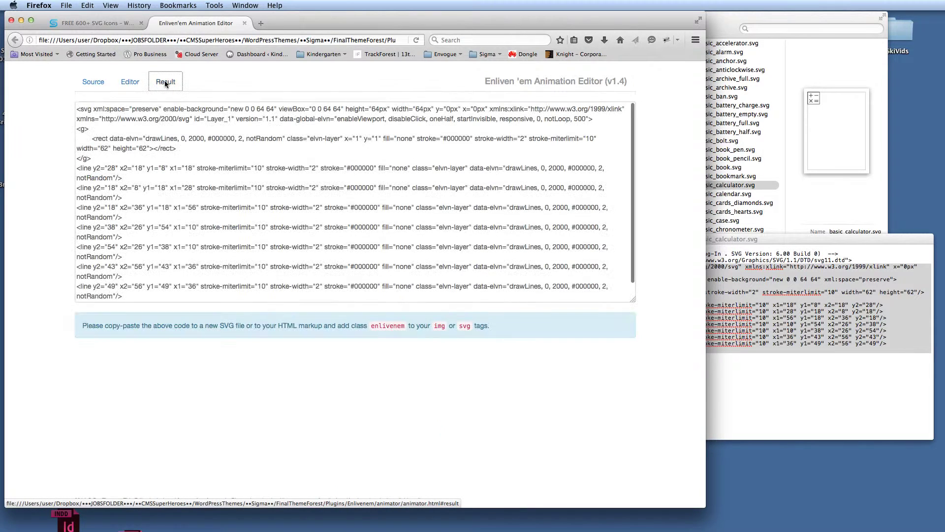
click(209, 224)
key(super+a)
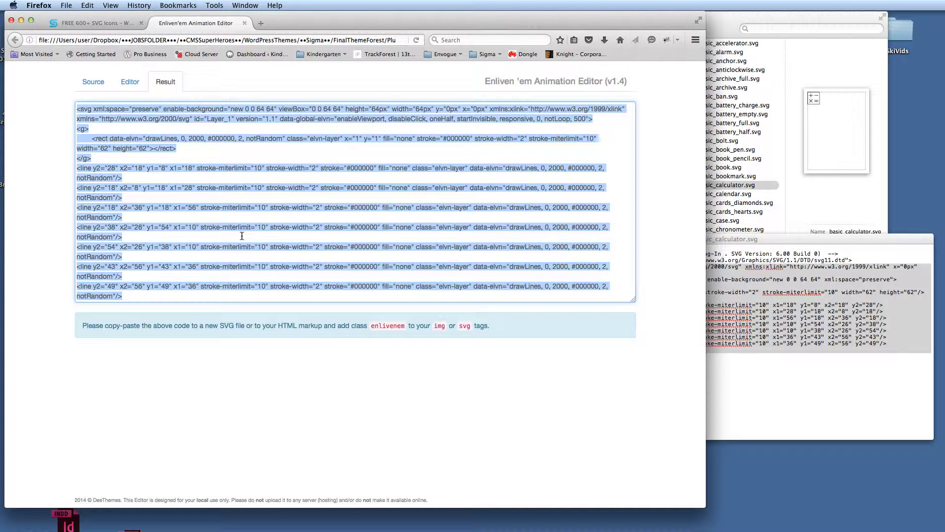
click(798, 407)
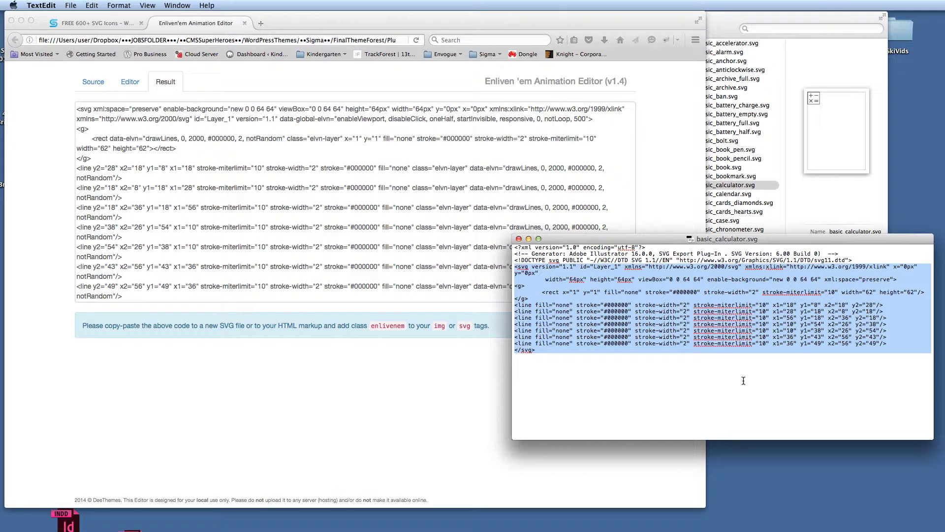
key(super+n)
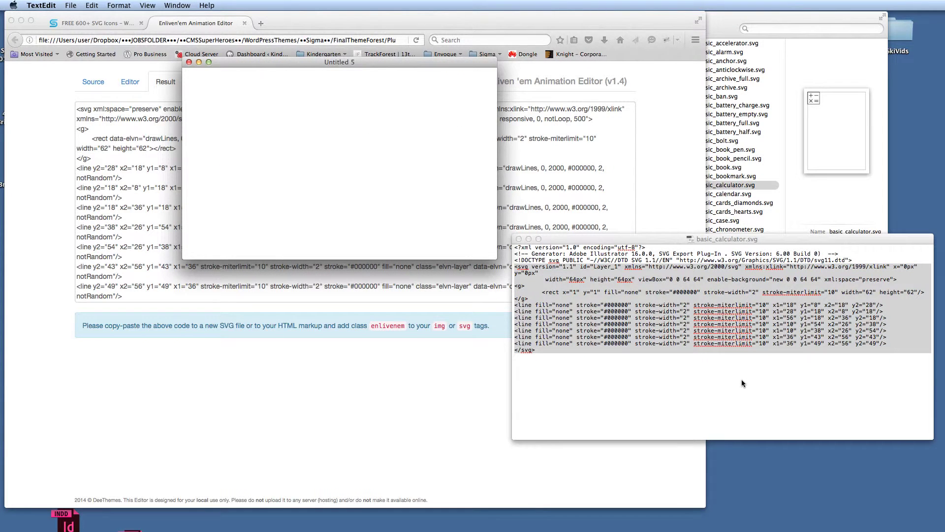
Paste the result code into the new document and save it to the Desktop as calc.svg, keeping the .svg extension.
key(super+v)
drag(486, 264, 672, 323)
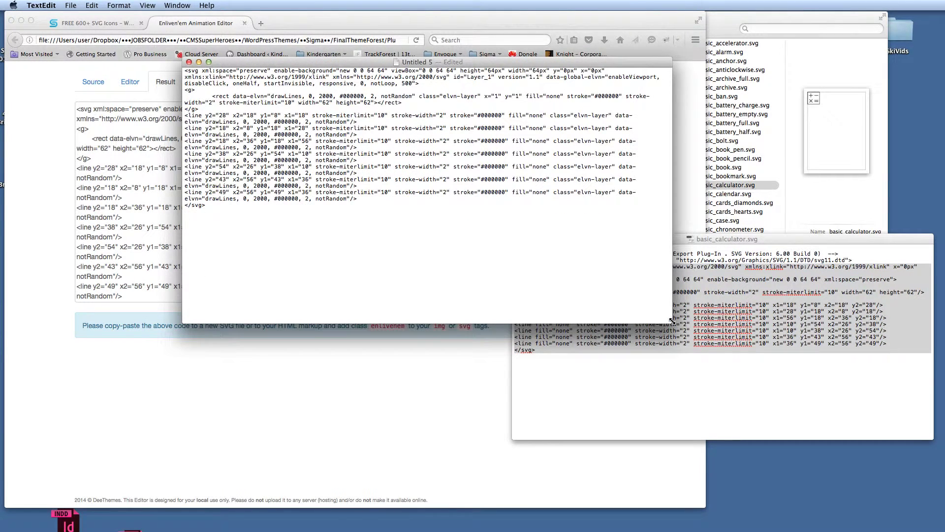
key(super+s)
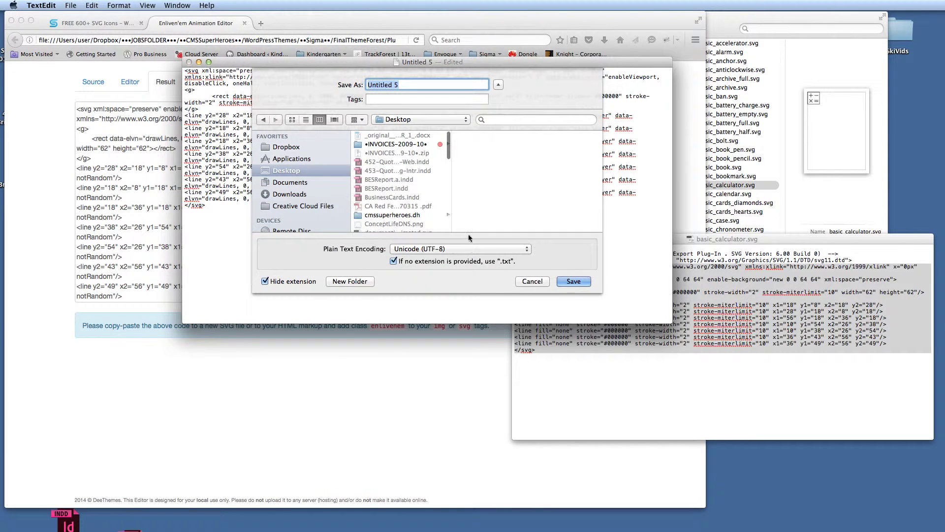
text(calc)
click(293, 281)
click(399, 85)
key(BackSpace)
key(BackSpace)
key(BackSpace)
text(svg)
click(573, 281)
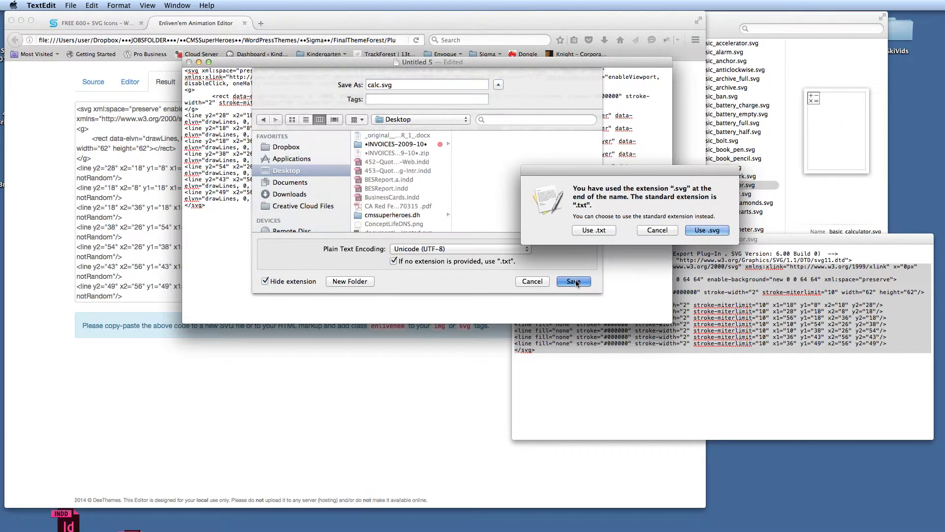
click(717, 233)
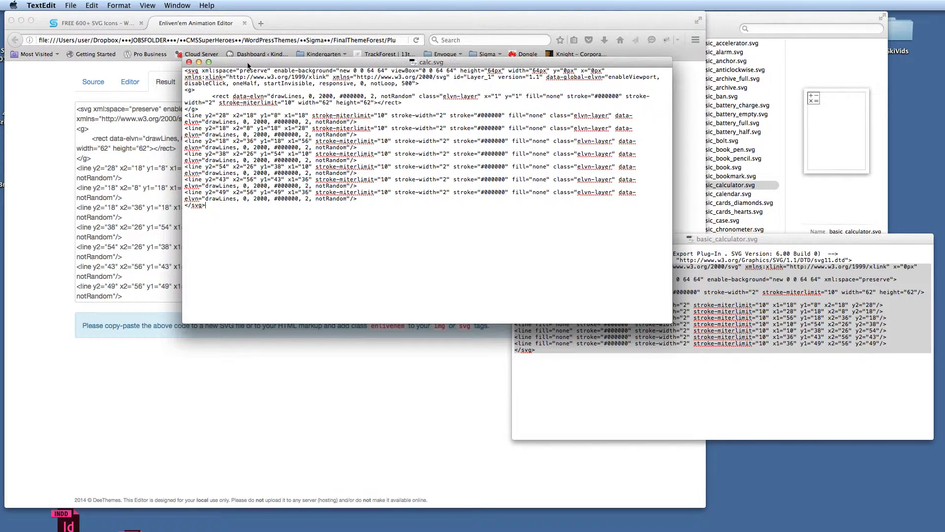
Close the calc.svg and basic_calculator.svg documents and select the calc.svg file on the desktop.
click(189, 63)
click(518, 239)
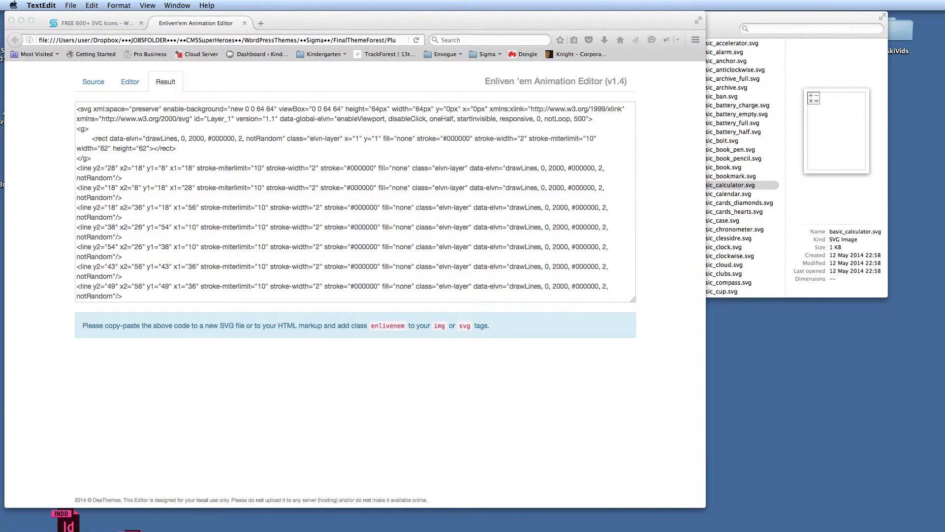
click(769, 401)
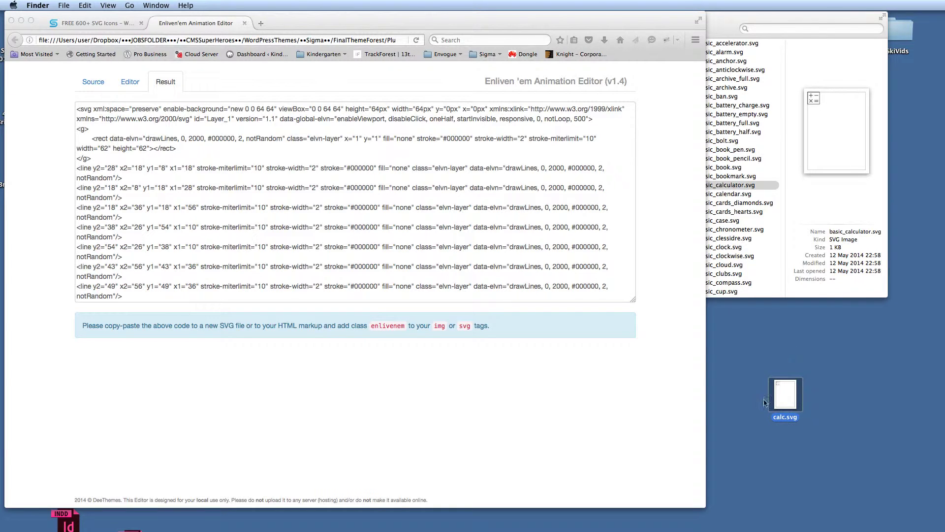
Switch to Firefox and open the FREE 600+ SVG Icons page for editing in a new tab.
click(646, 444)
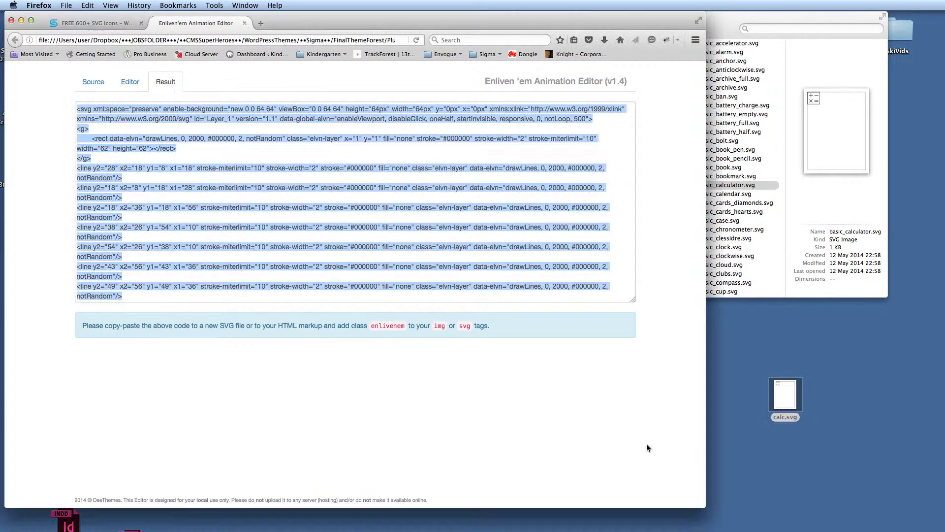
click(86, 25)
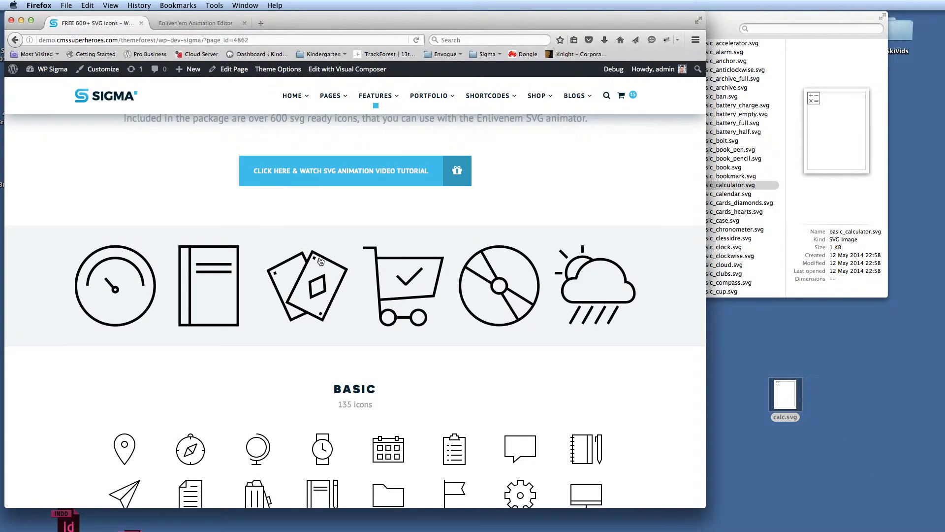
scroll(318, 273, up, 5)
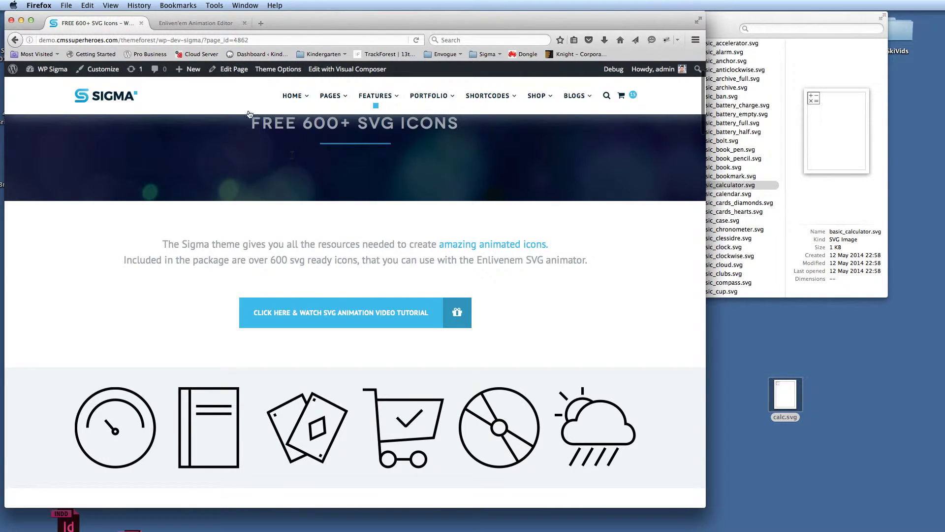
right_click(230, 74)
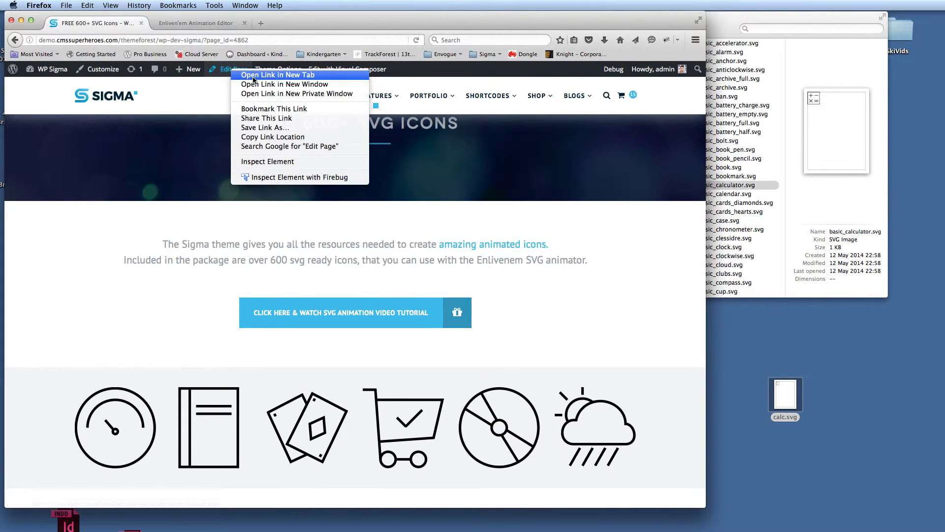
click(251, 80)
scroll(336, 272, down, 1)
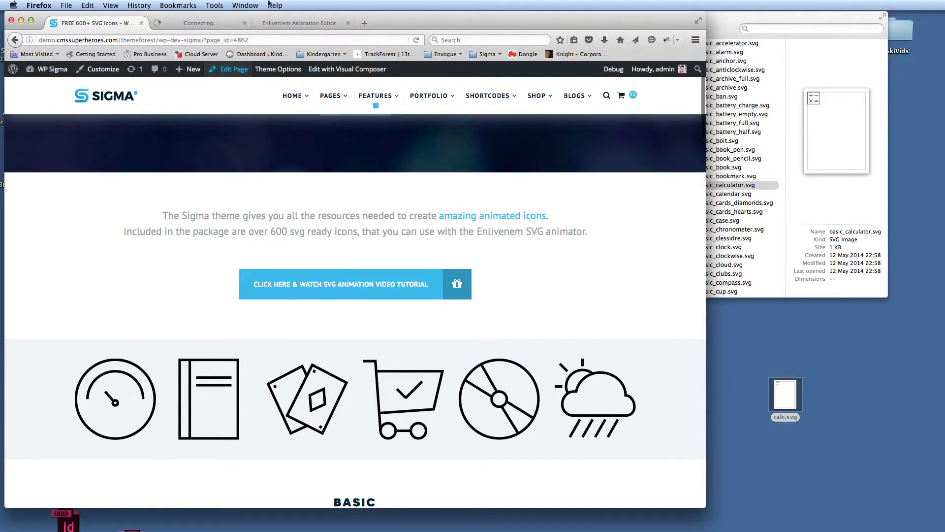
click(222, 25)
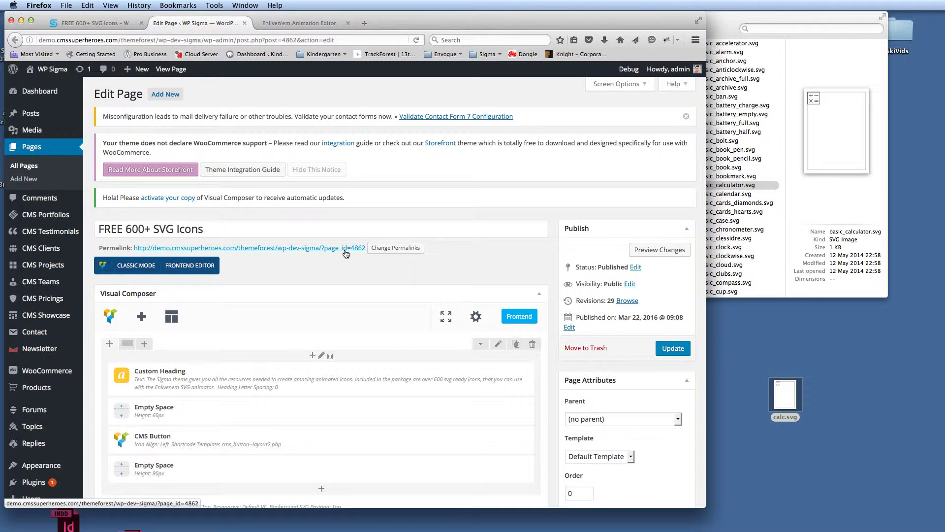
Open the image details of the gauge icon inside the first text block of the icon row.
scroll(344, 249, down, 10)
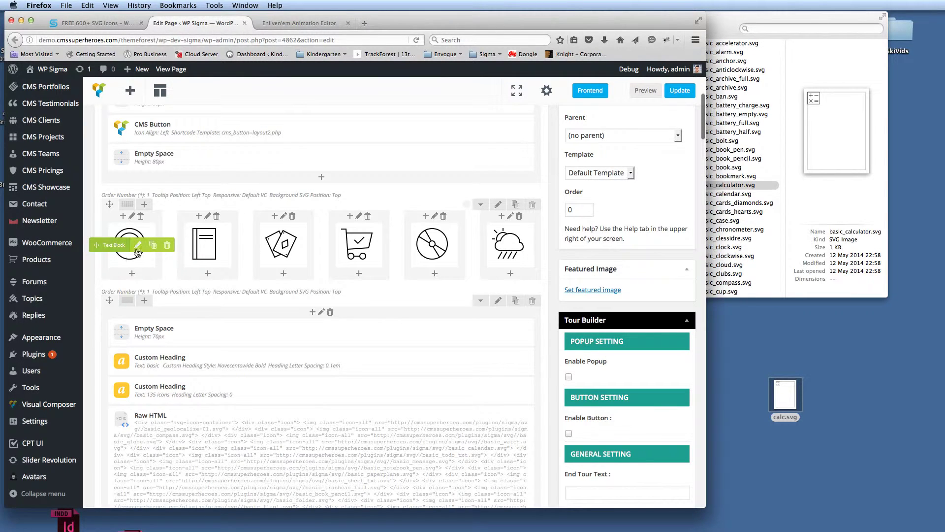
click(138, 246)
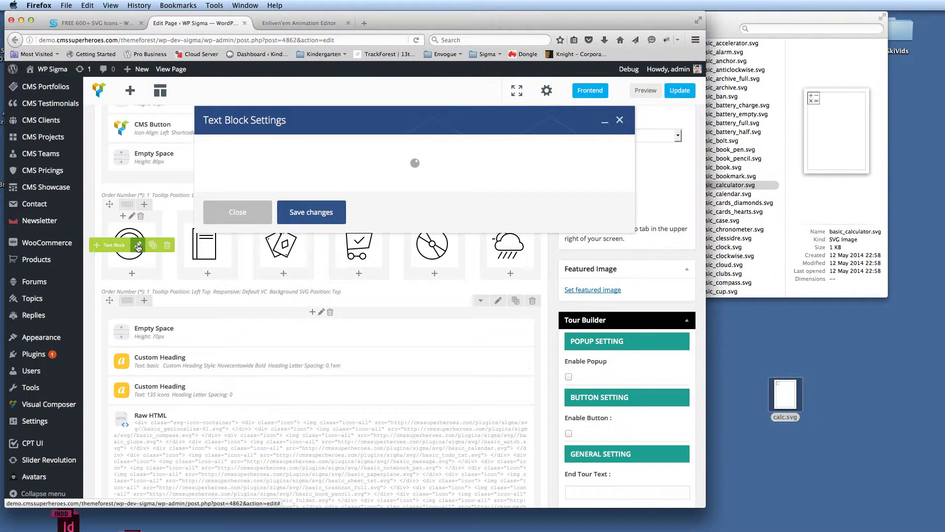
click(231, 258)
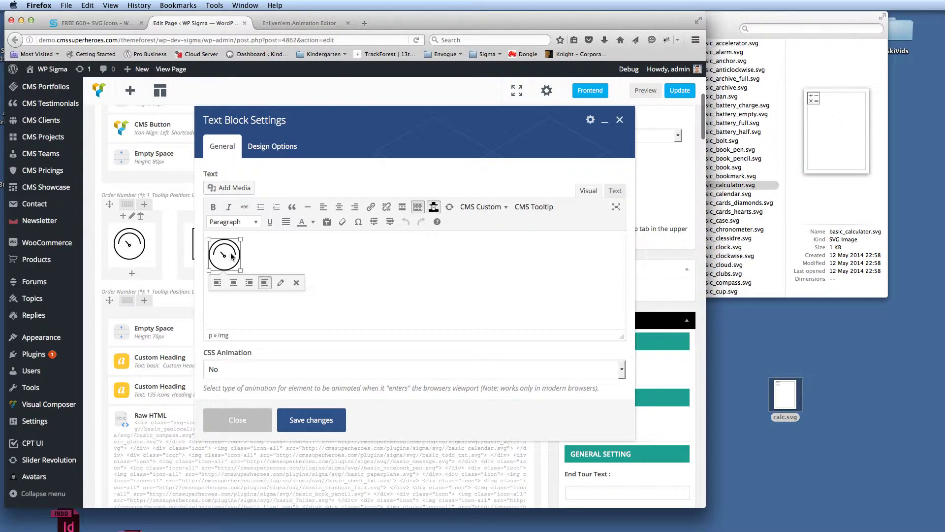
click(281, 282)
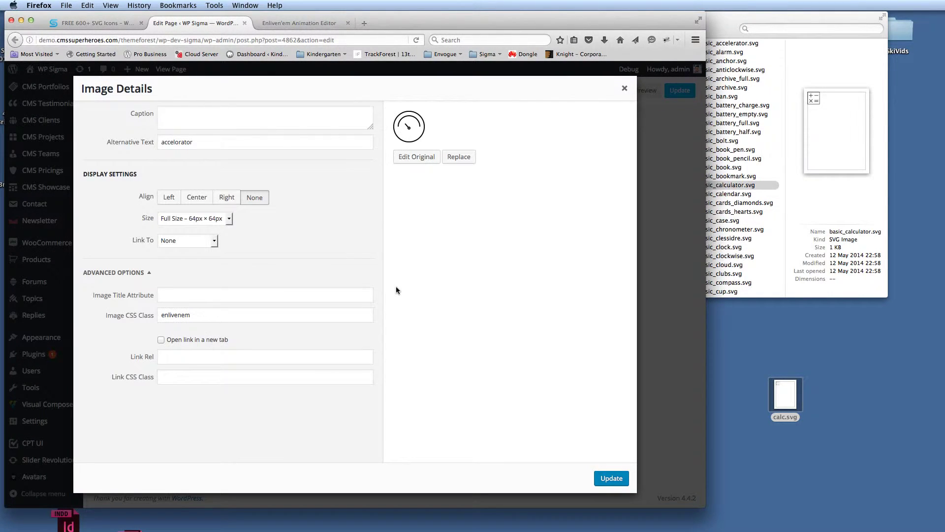
Replace the gauge image with calc.svg uploaded from the desktop, and save the text block changes.
click(459, 157)
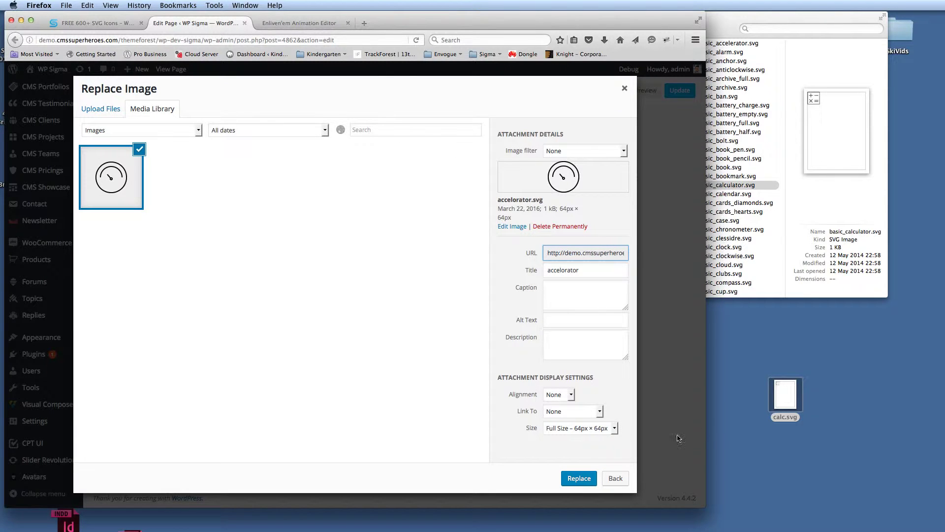
drag(779, 400, 265, 274)
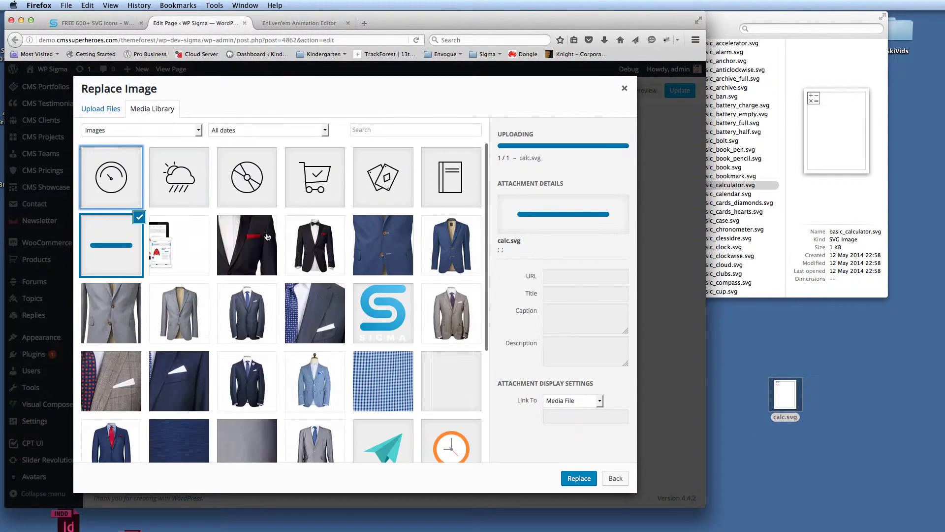
click(578, 479)
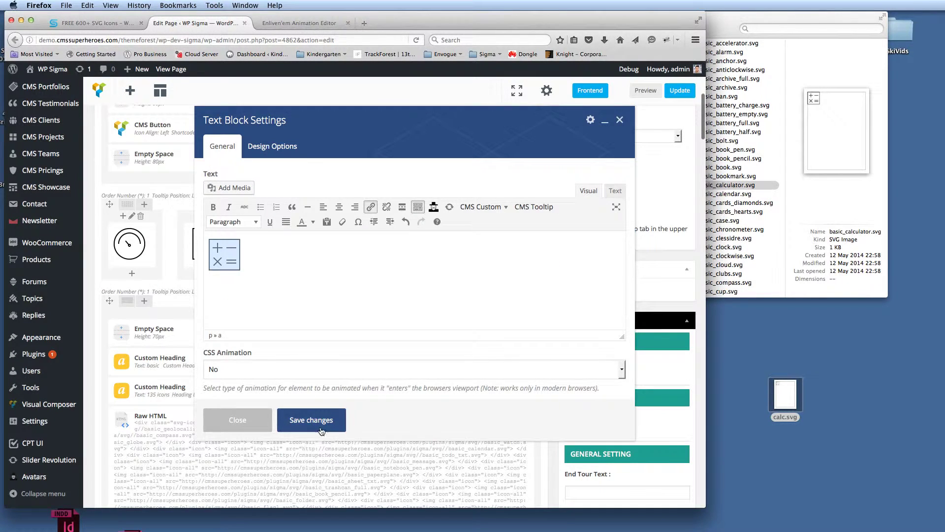
click(308, 362)
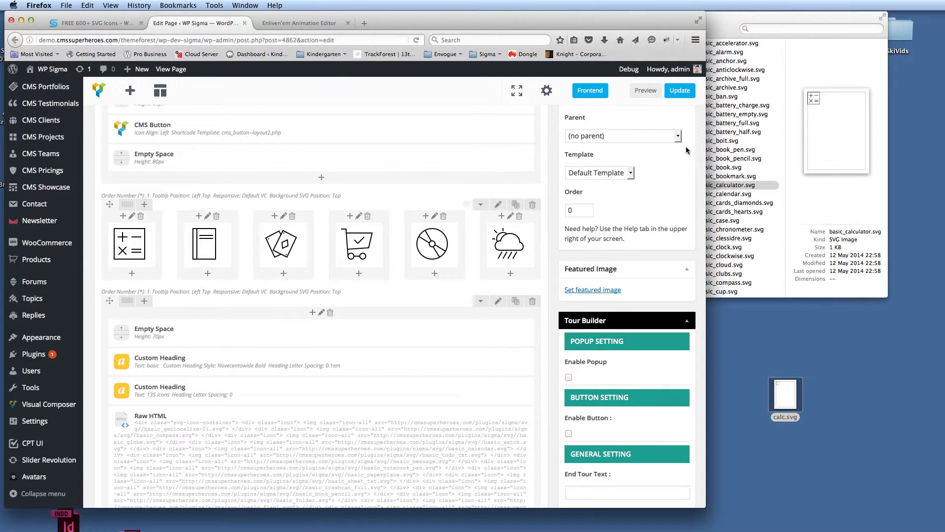
Update the edited page, then shorten the browser window and reload the live FREE 600+ SVG Icons page.
click(678, 94)
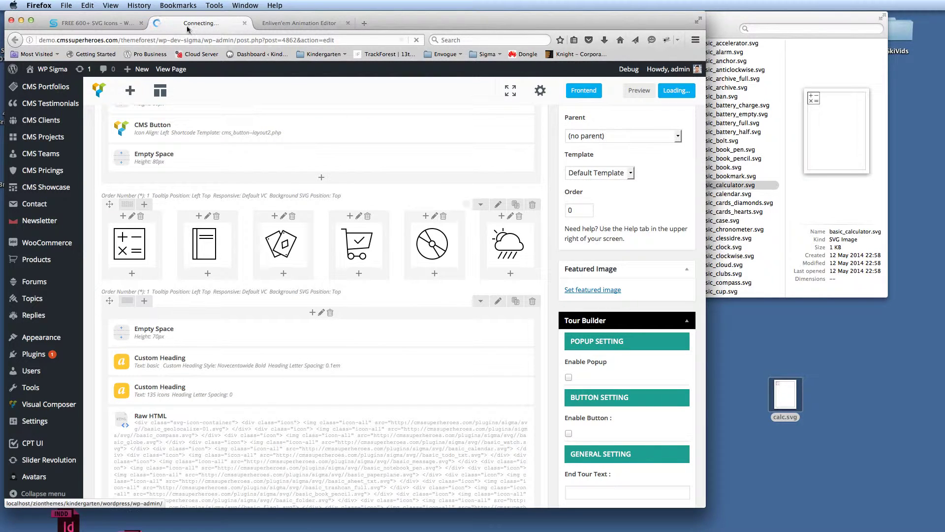
click(96, 24)
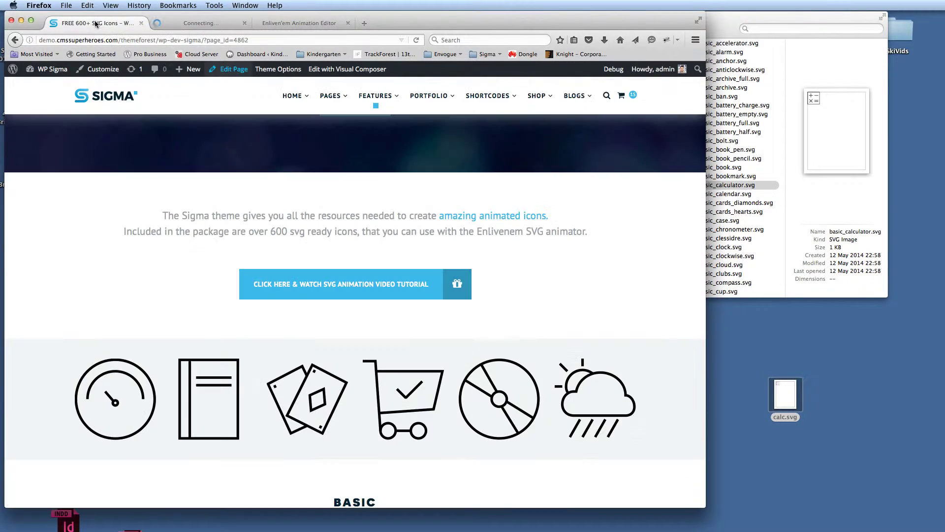
click(142, 40)
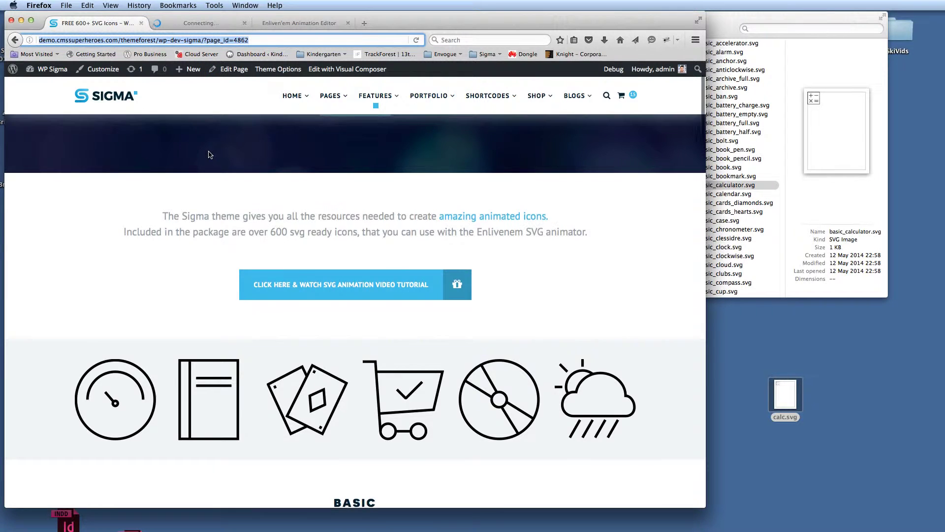
scroll(215, 157, up, 3)
drag(376, 507, 376, 431)
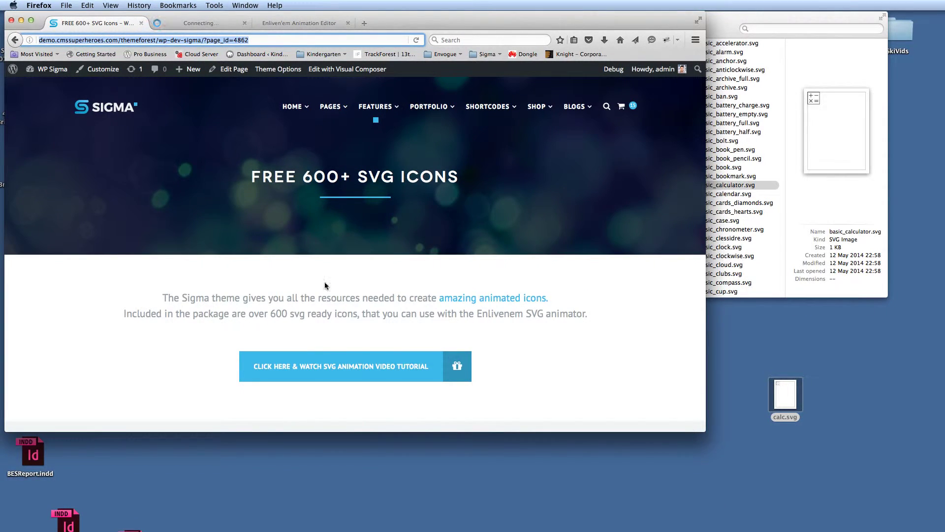
key(Return)
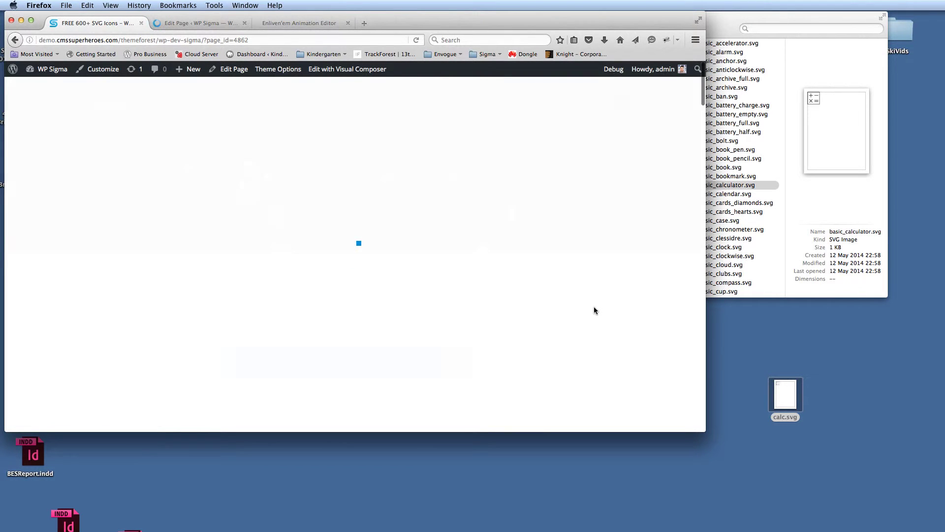
Check how the calculator icon animates in the icon row of the live page.
scroll(594, 307, down, 5)
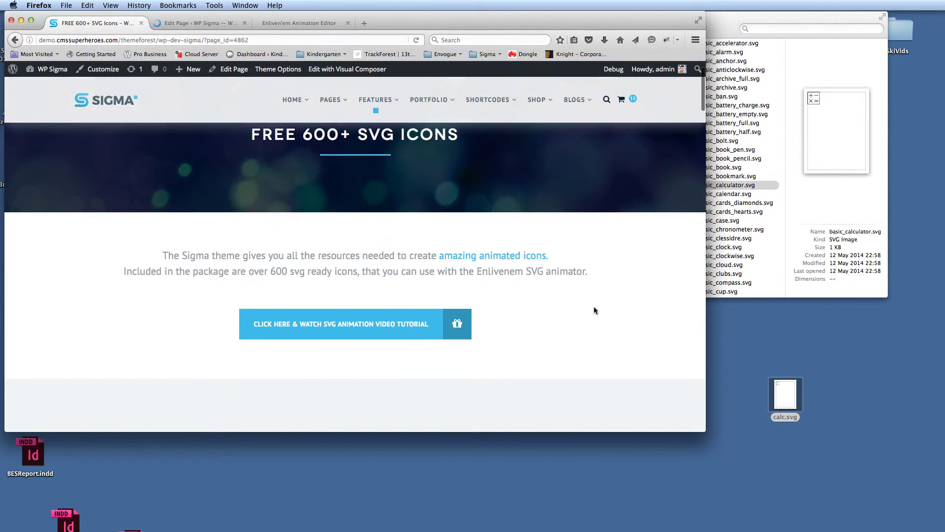
scroll(594, 309, down, 2)
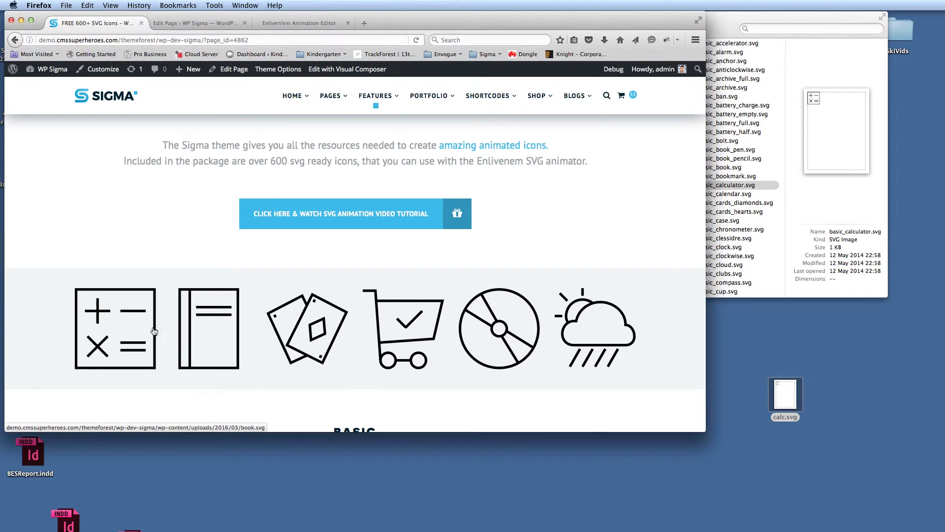
scroll(199, 330, up, 4)
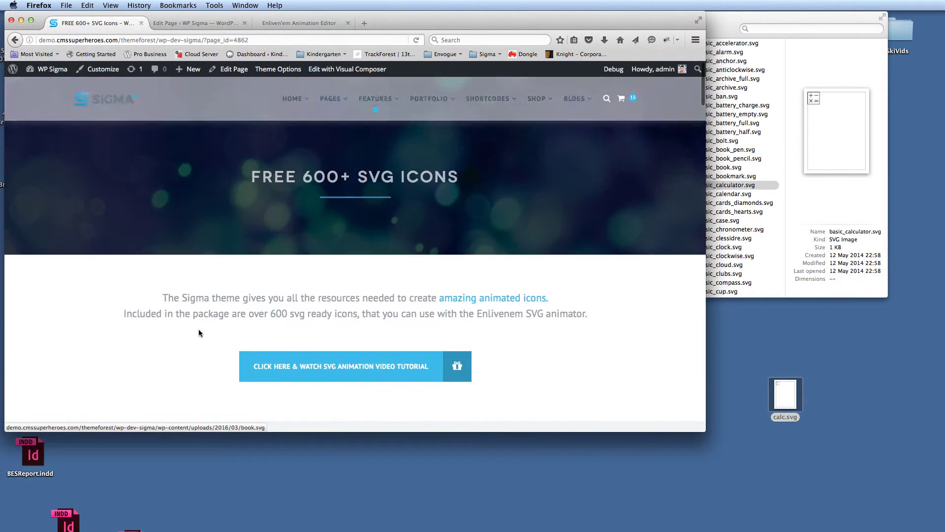